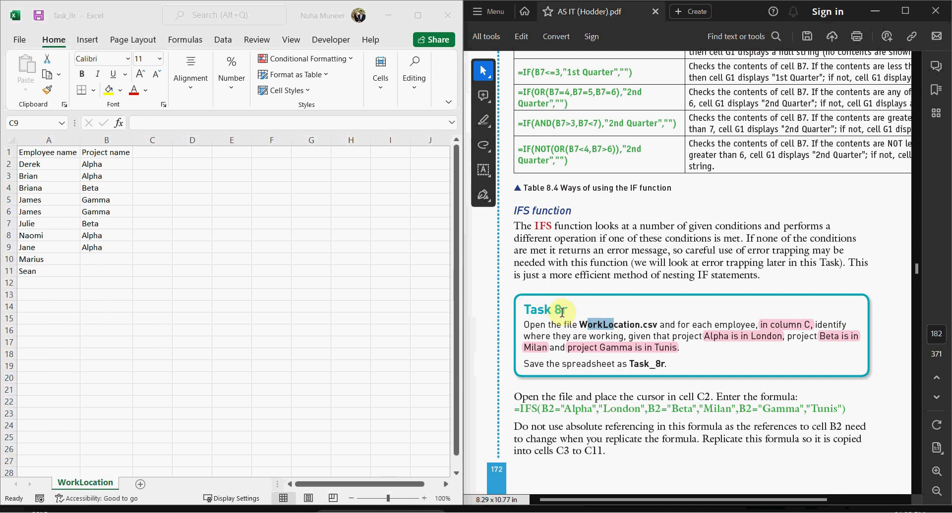
Review the task's file name and the employee and project data in columns A and B.
left_click(559, 323)
left_click_drag(578, 323, 652, 324)
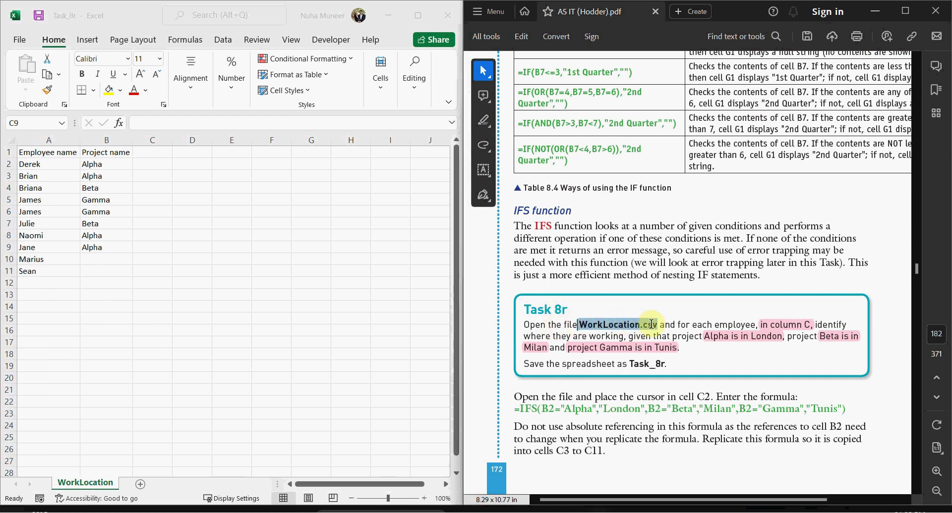
left_click(680, 324)
left_click(106, 188)
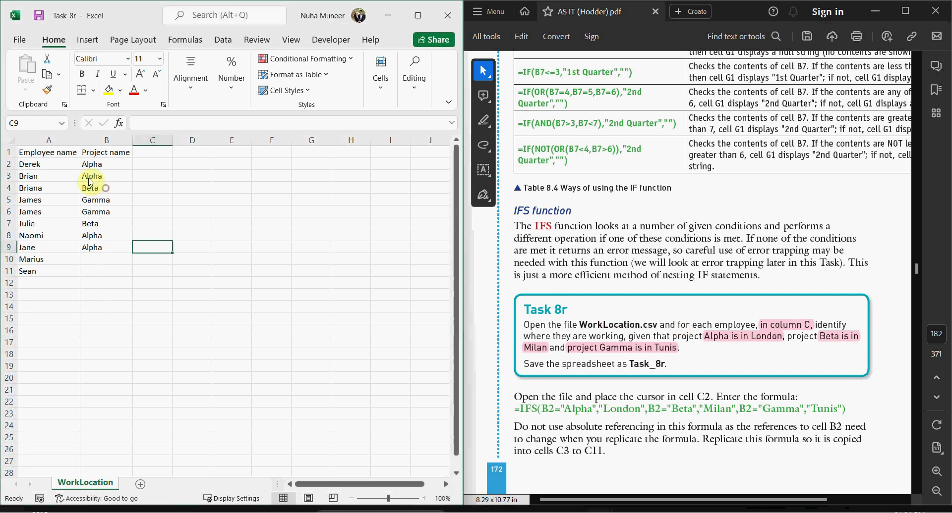
left_click_drag(66, 153, 107, 262)
left_click(100, 317)
left_click_drag(60, 150, 49, 273)
left_click_drag(123, 154, 111, 271)
left_click(145, 190)
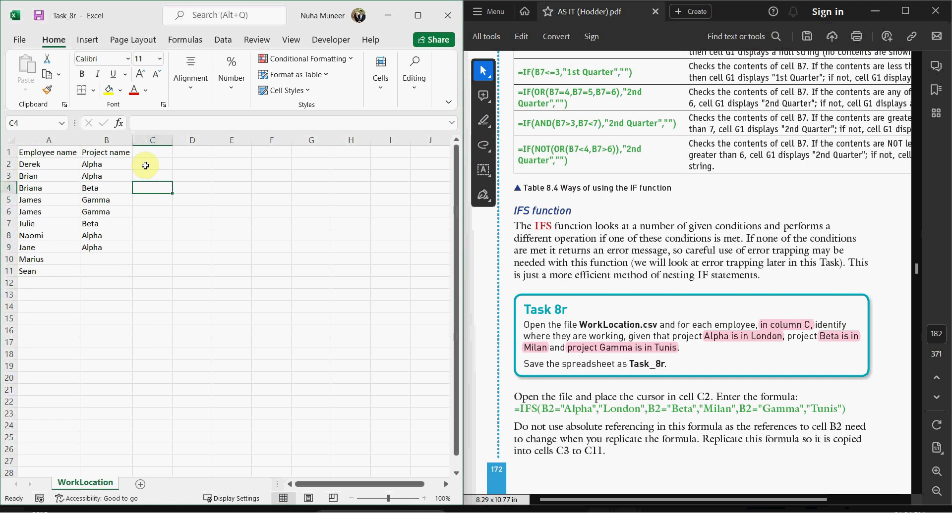
left_click(145, 165)
Review the book's IFS rules: Alpha is London, Beta is Milan, Gamma is Tunis.
left_click_drag(518, 410, 657, 410)
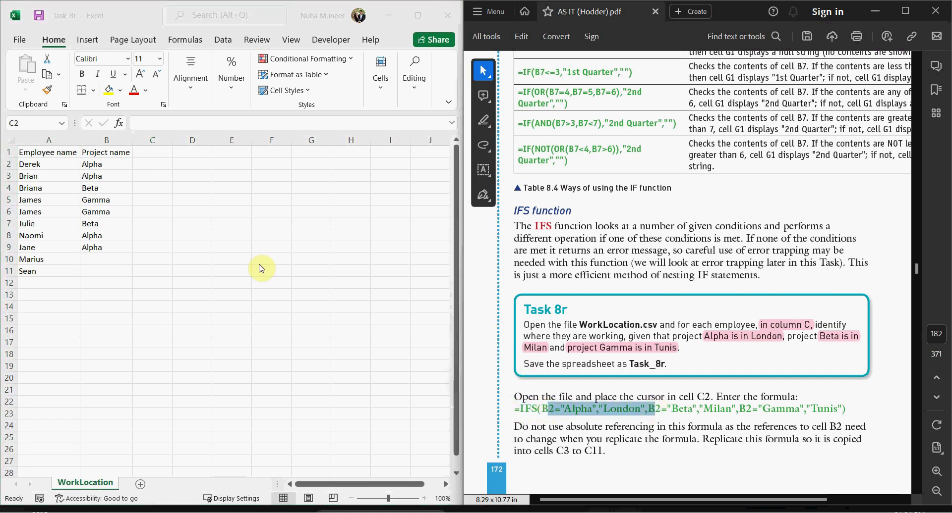
left_click(102, 164)
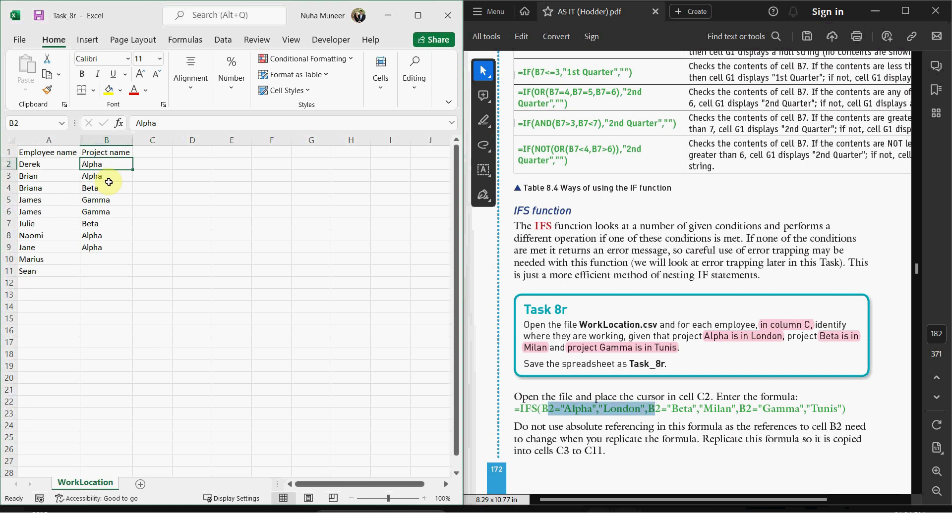
left_click(157, 164)
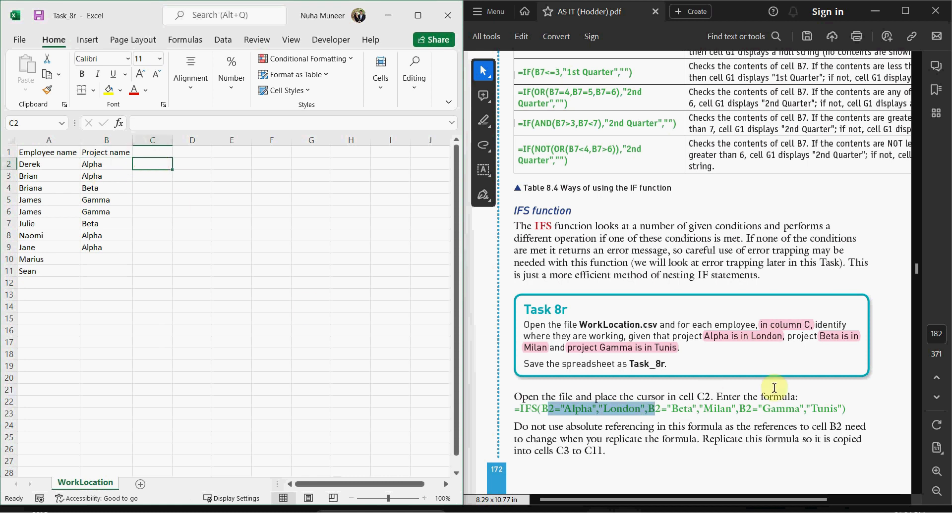
left_click(771, 336)
left_click(825, 337)
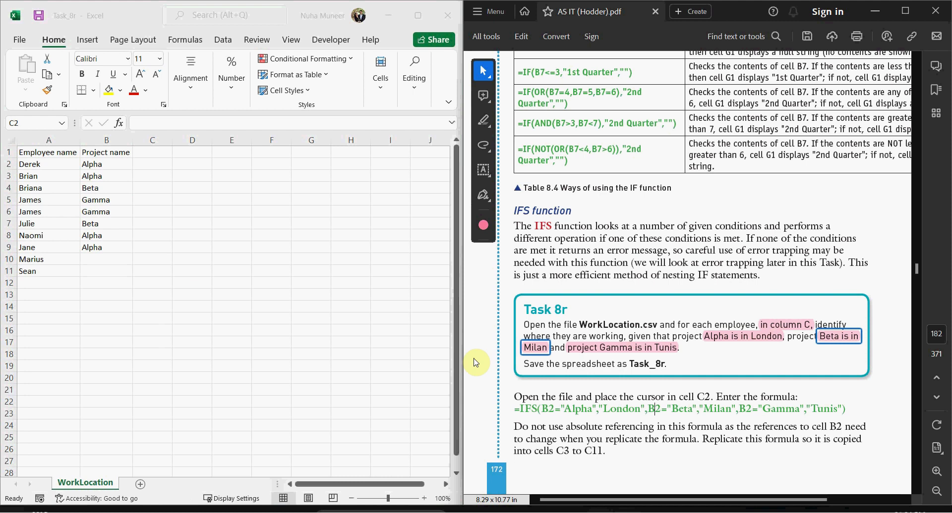
left_click(603, 351)
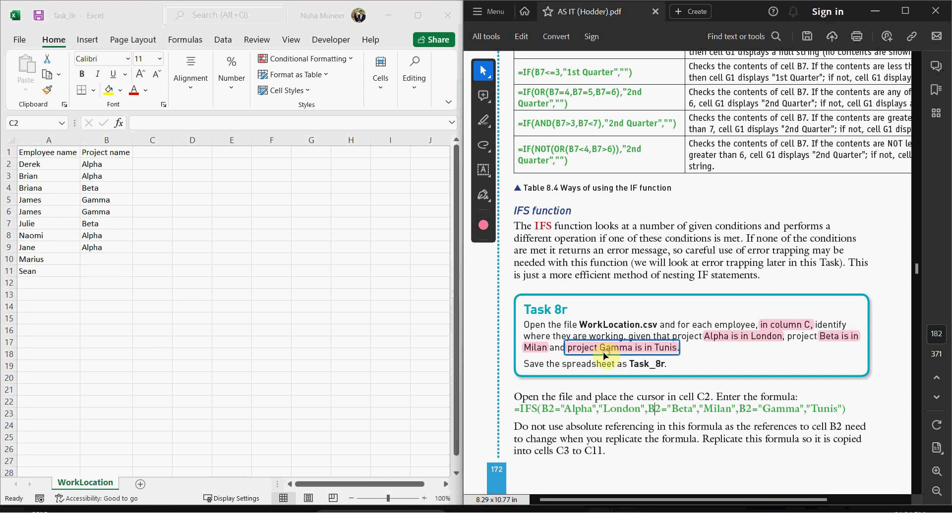
left_click(153, 217)
left_click_drag(519, 408, 572, 409)
left_click(151, 171)
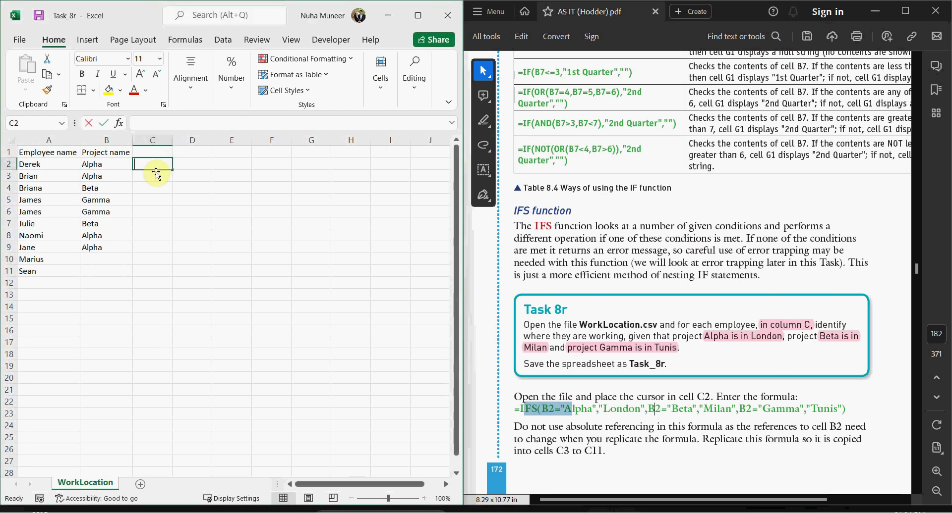
Enter =IFS(B2="Alpha","London",B2="Beta","Milan",B2="Gamma","Tunis") in C2.
type("=IFS")
double_click(157, 176)
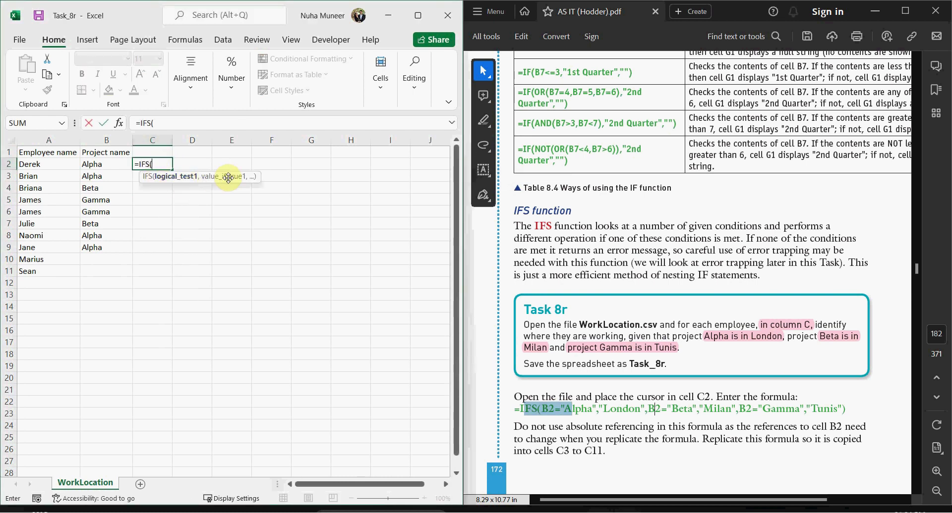
left_click(104, 169)
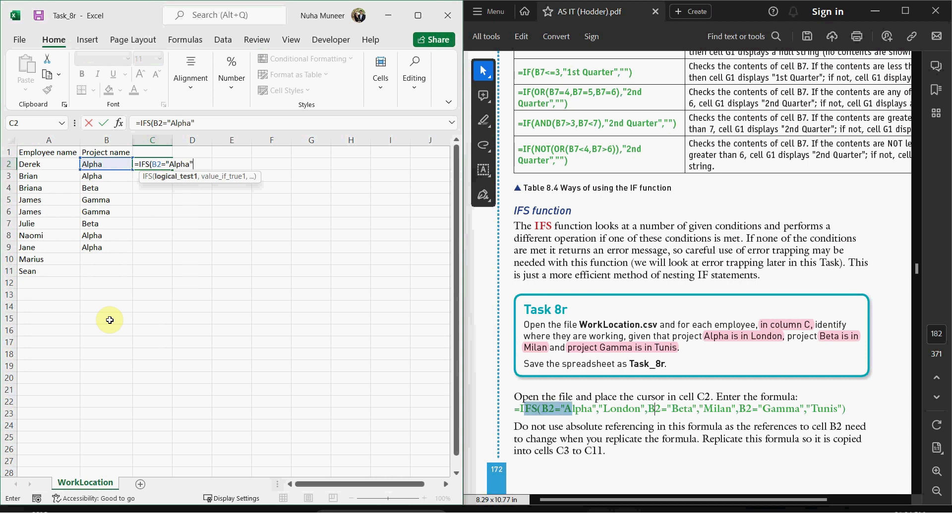
type(",\"Lon")
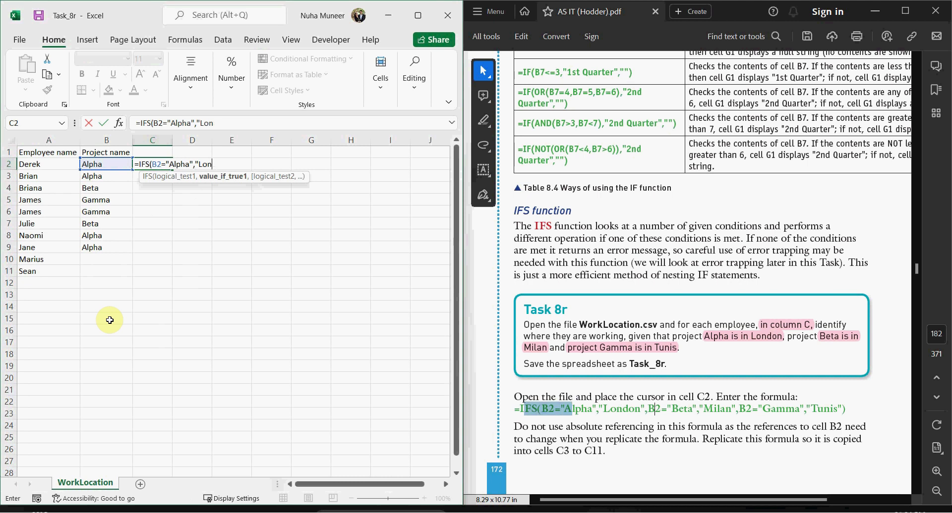
type("don\",")
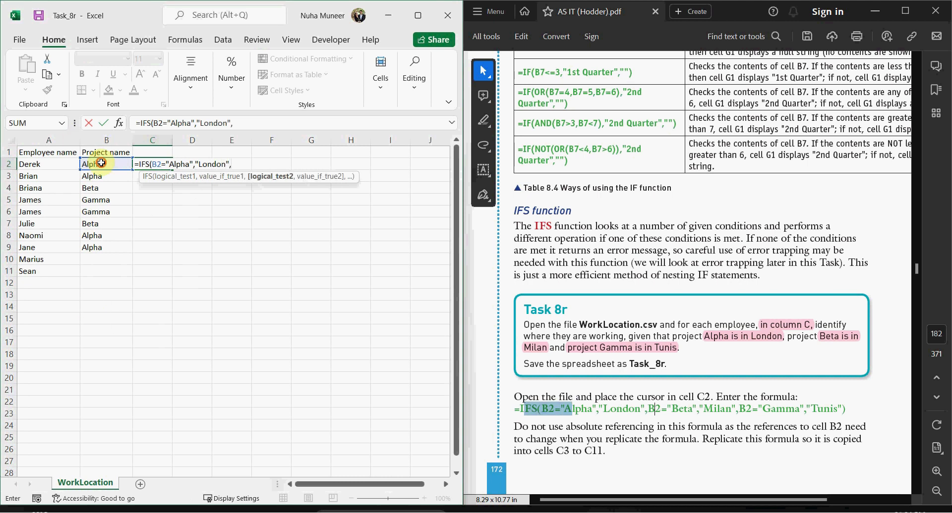
left_click(101, 163)
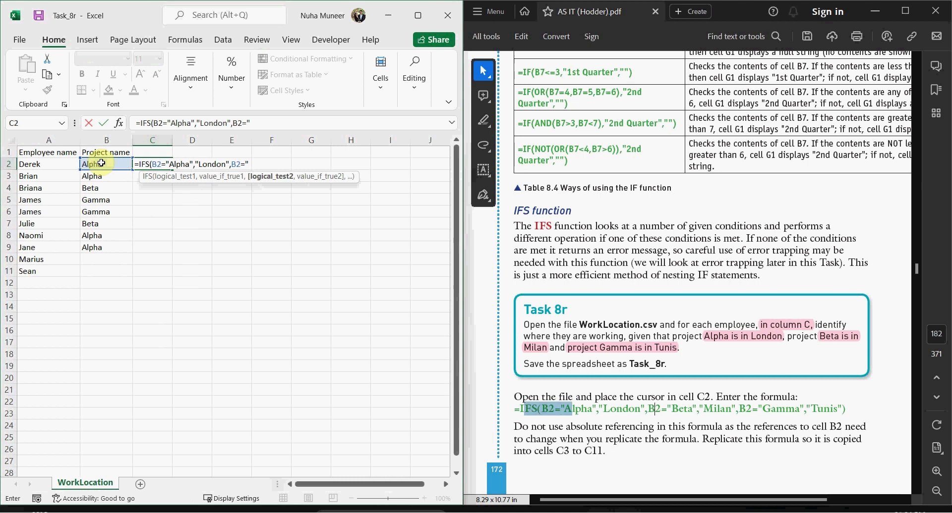
type("=\"Beta\",\"Milan\",")
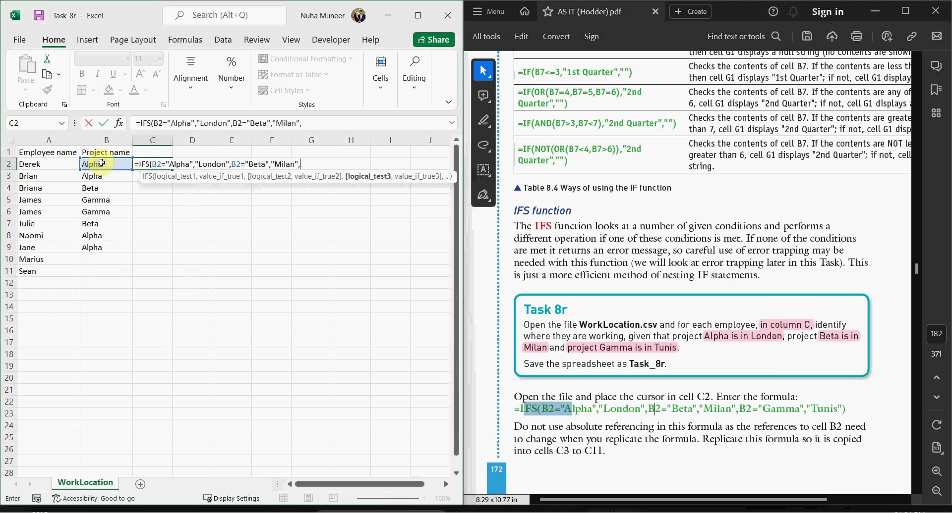
left_click(101, 163)
type("=\"Gamma\",\"T")
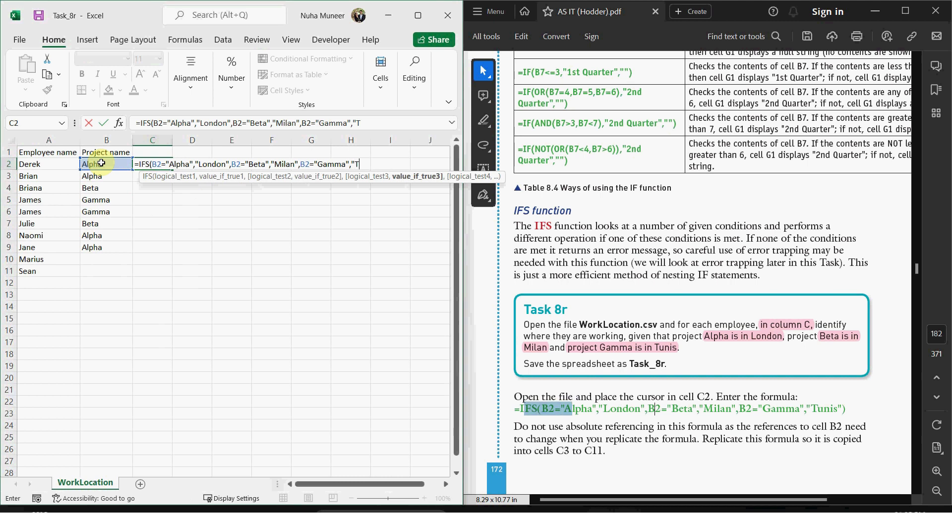
type("unis\")")
key("Return")
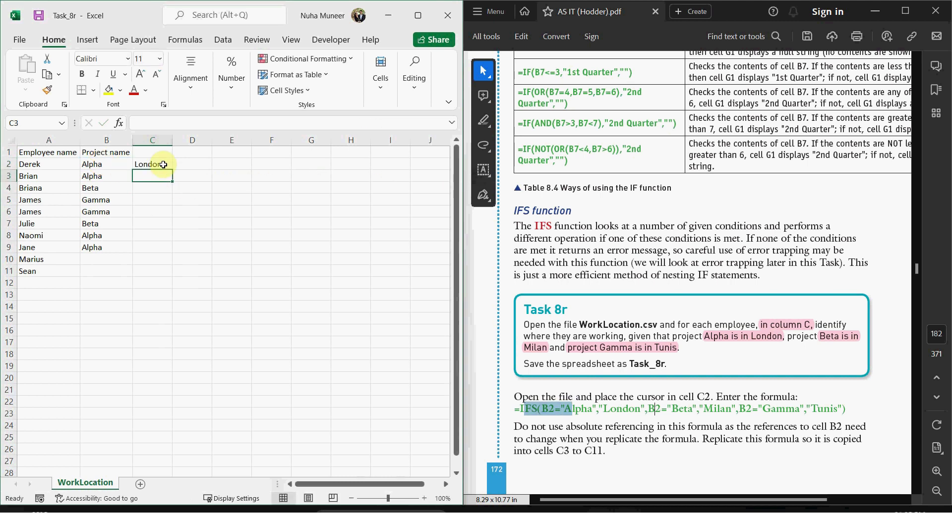
Fill C2's IFS formula down to C11, leaving #N/A on unmatched rows.
left_click(162, 163)
left_click_drag(171, 172, 97, 271)
left_click(247, 270)
left_click(186, 322)
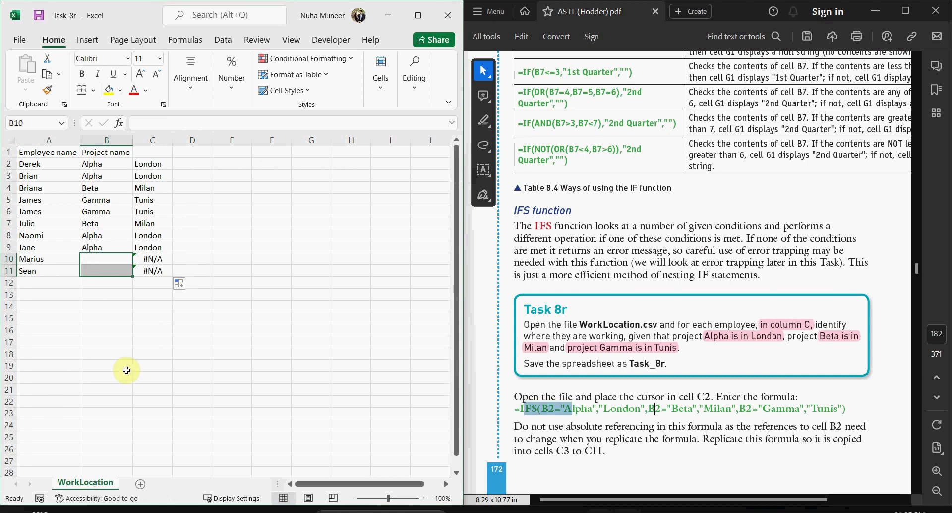
Read the PDF's ISERROR and IFERROR sections.
scroll(611, 354, "down", 10)
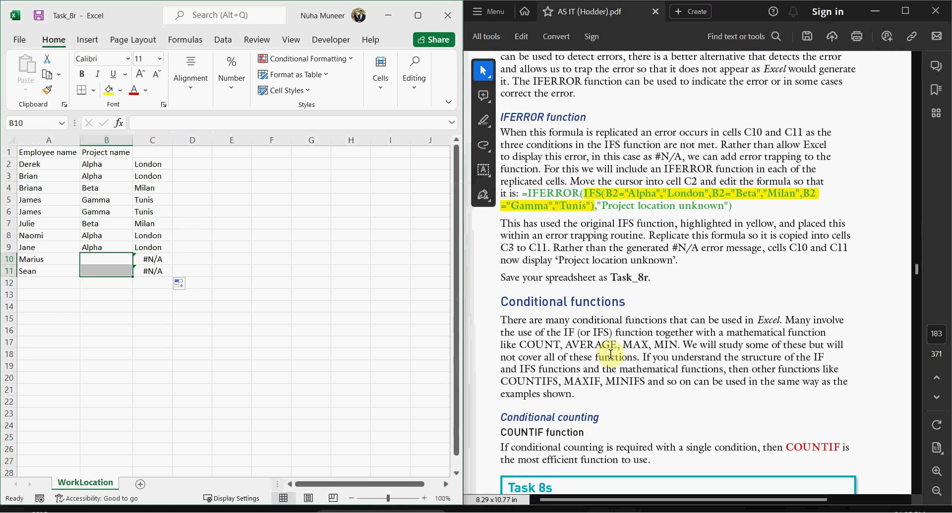
scroll(611, 354, "up", 13)
scroll(617, 198, "down", 10)
left_click_drag(510, 88, 537, 89)
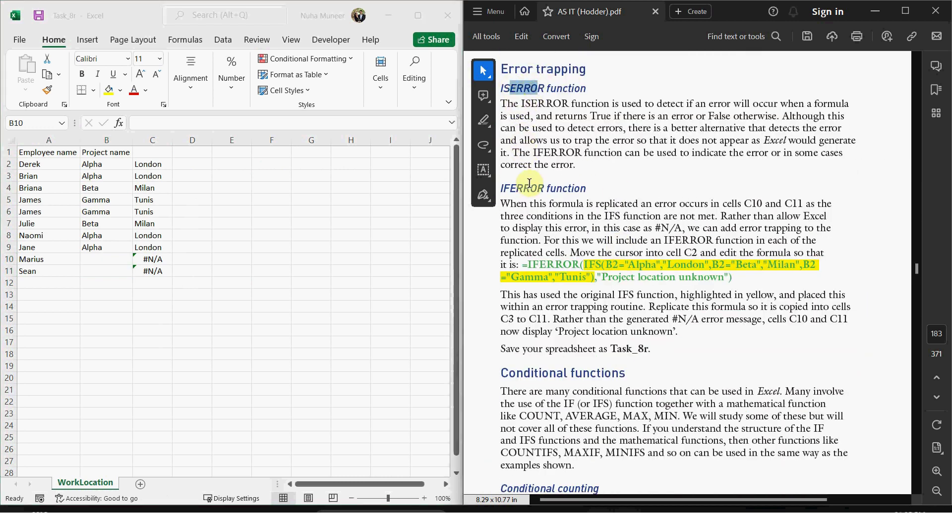
left_click_drag(509, 189, 533, 189)
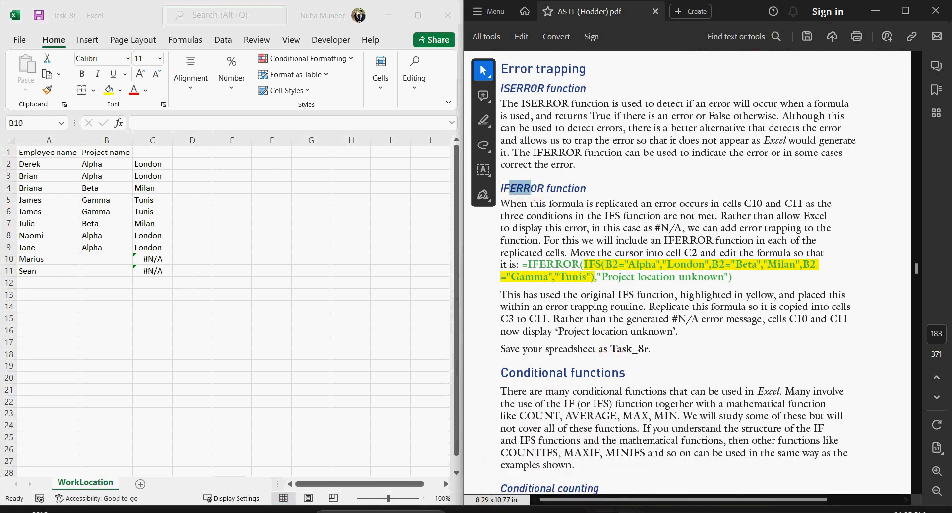
Bring up the maximized A-level topics workbook and review its Vlookup results in F4:F11.
mouse_move(574, 509)
left_click(538, 488)
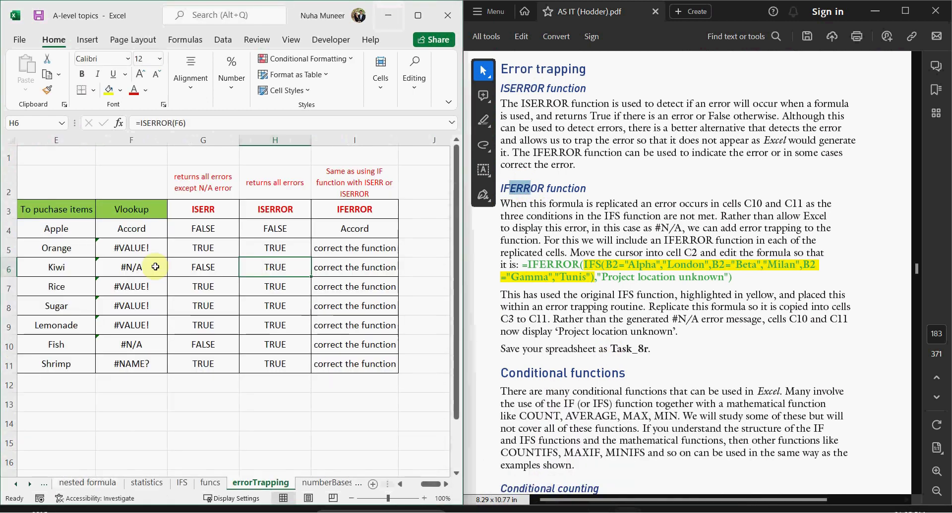
left_click(135, 267)
left_click(415, 19)
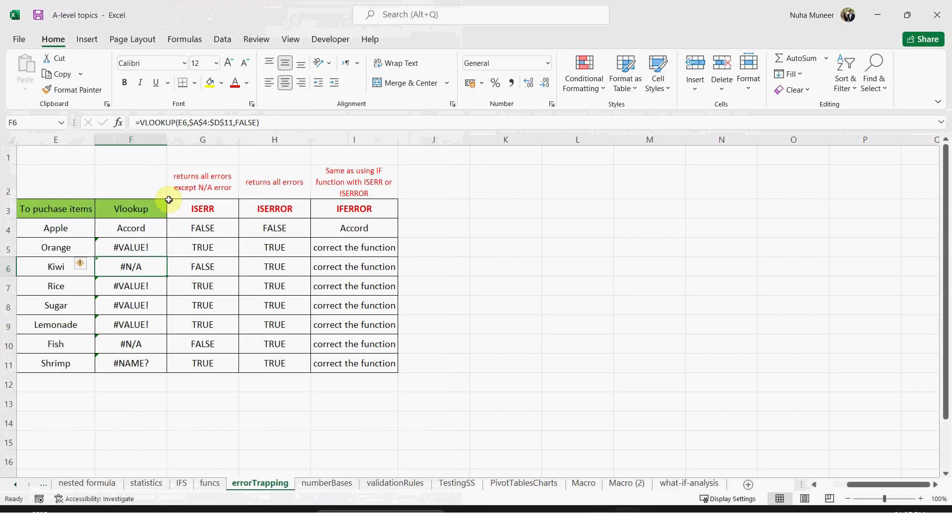
left_click_drag(208, 209, 217, 290)
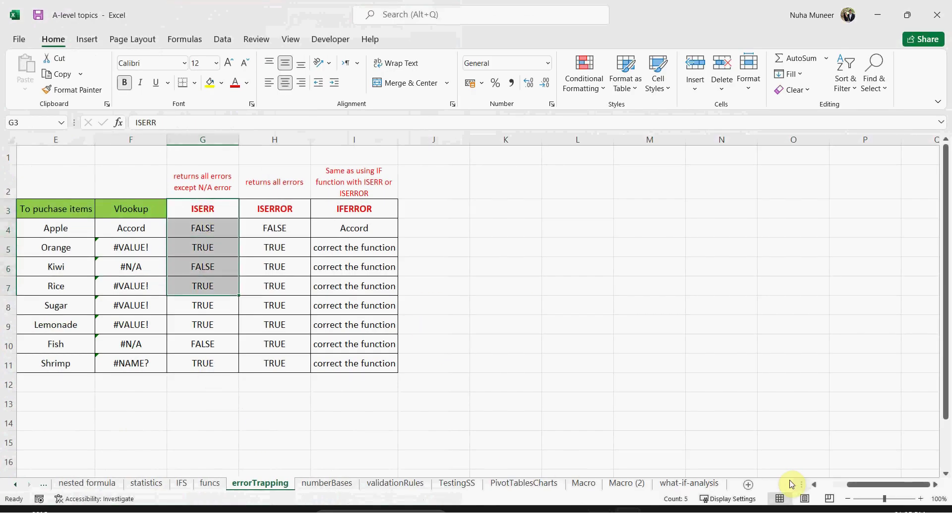
left_click(813, 485)
left_click(814, 485)
left_click(814, 486)
left_click(814, 485)
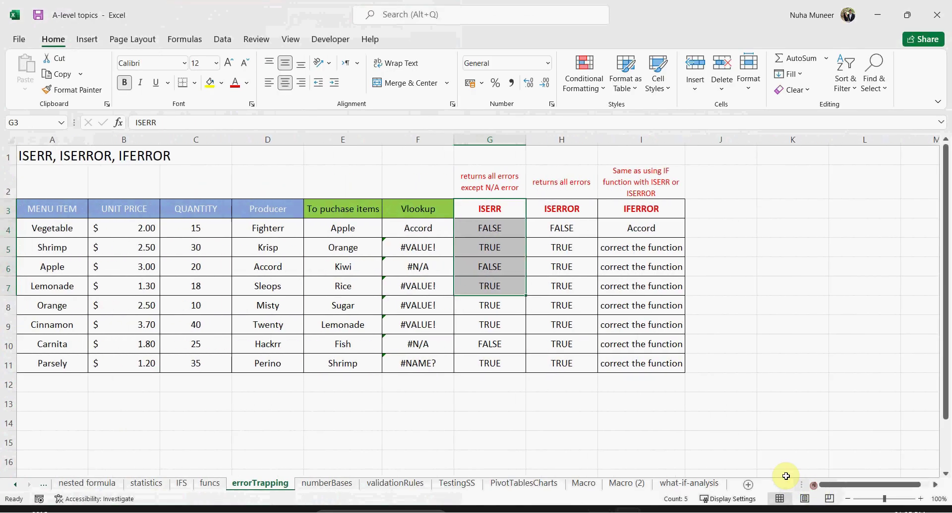
left_click(520, 362)
left_click(432, 243)
left_click_drag(434, 290, 416, 364)
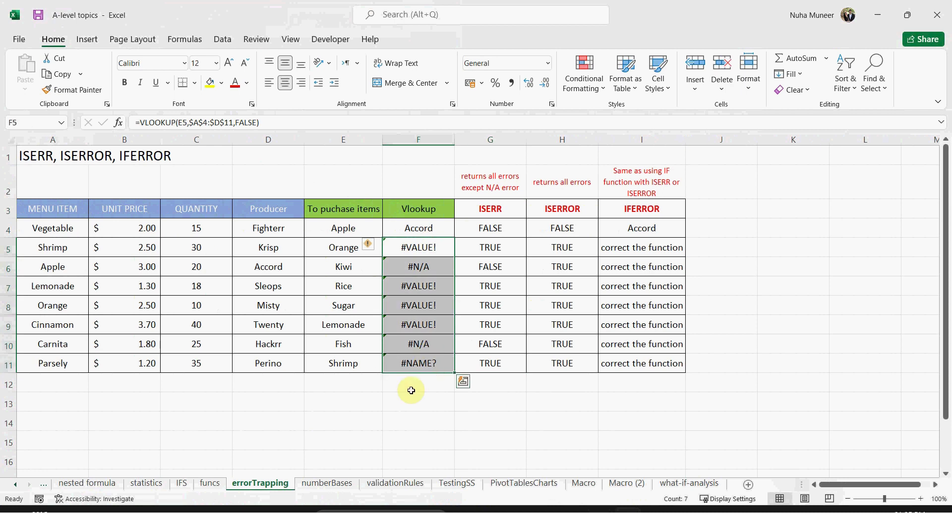
left_click(458, 399)
Clear G4:G11 and enter =ISERR(F4) in G4.
left_click_drag(490, 234, 492, 363)
left_click_drag(495, 230, 495, 365)
key("Delete")
left_click(490, 230)
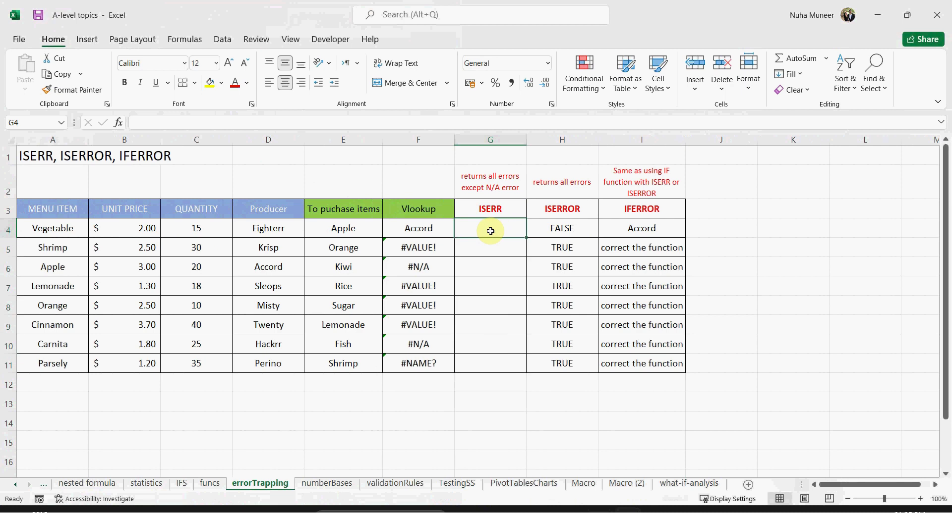
type("=is(")
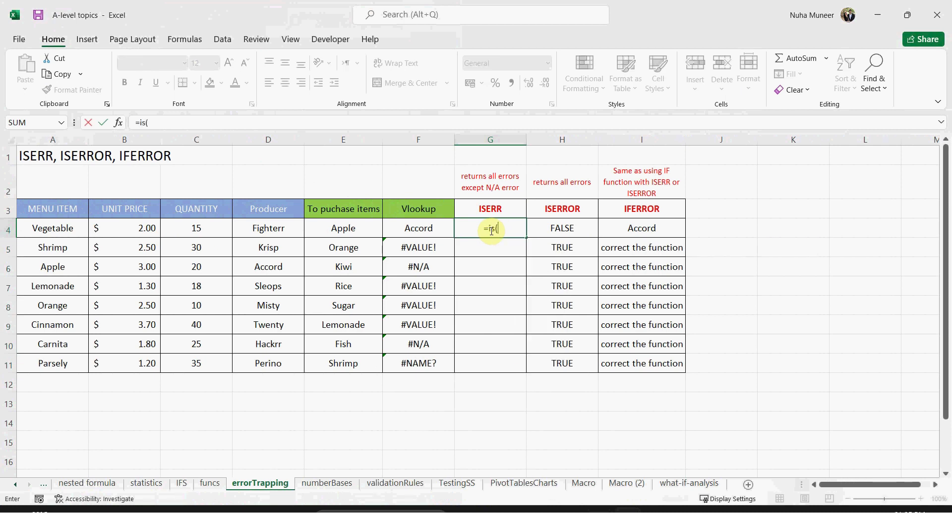
key("BackSpace")
type("err")
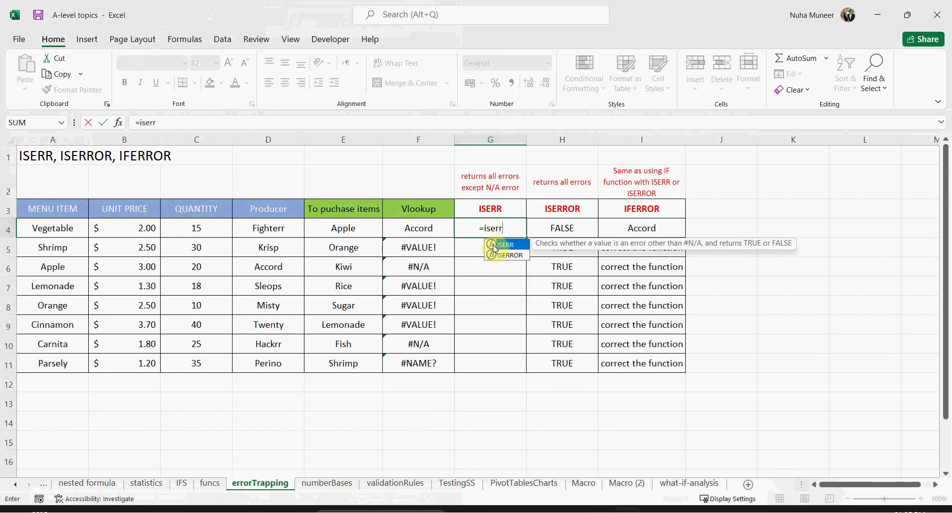
double_click(505, 245)
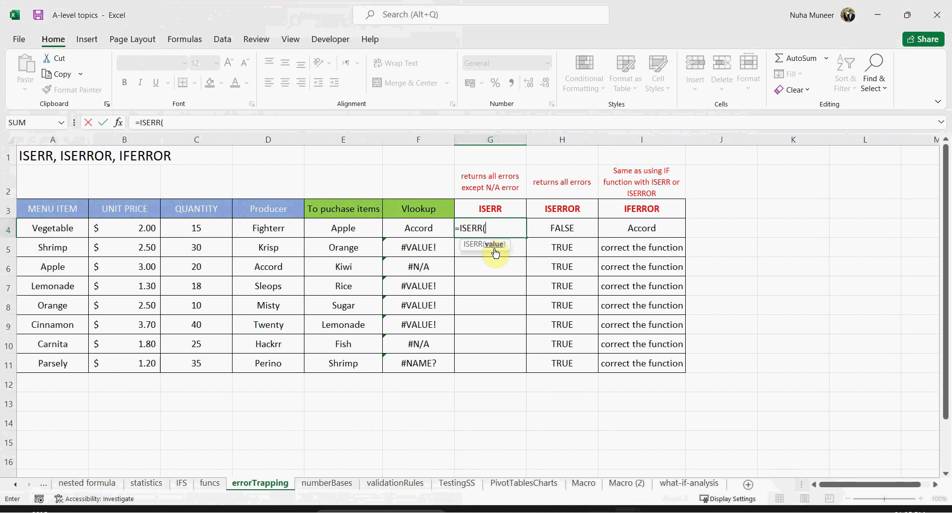
left_click(424, 226)
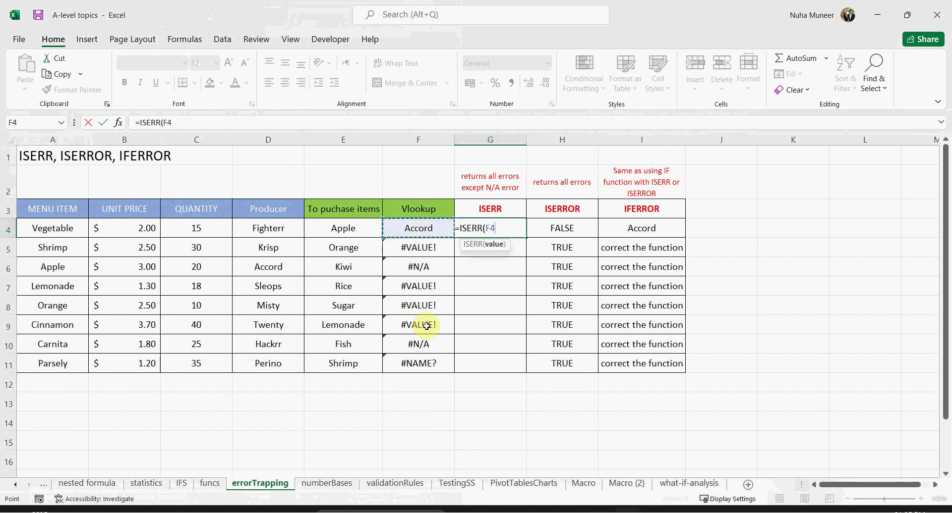
key("Return")
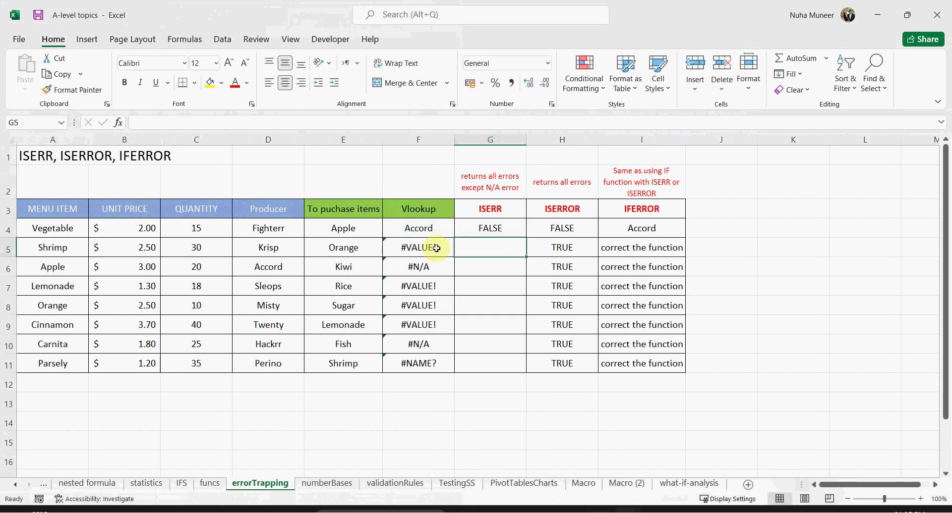
Fill the ISERR formula from G4 down to G11.
left_click(436, 228)
left_click(488, 229)
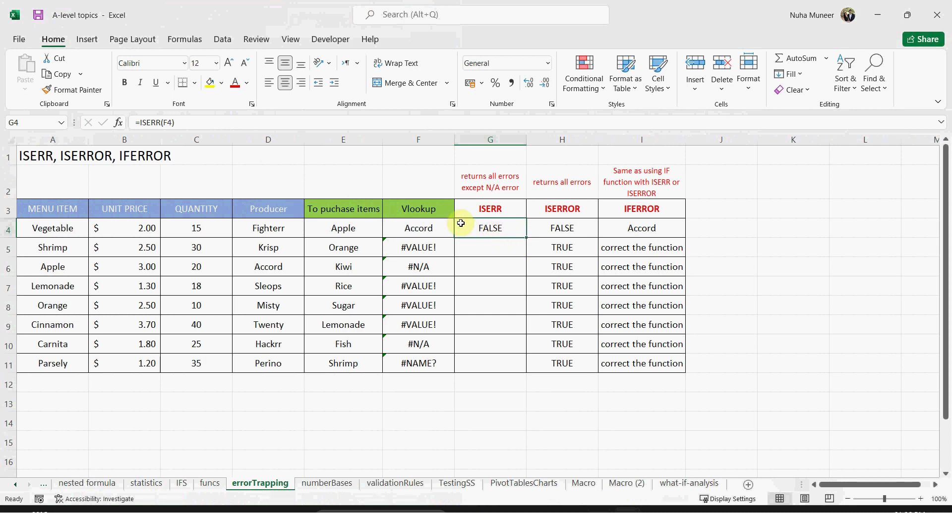
left_click(437, 230)
left_click(503, 235)
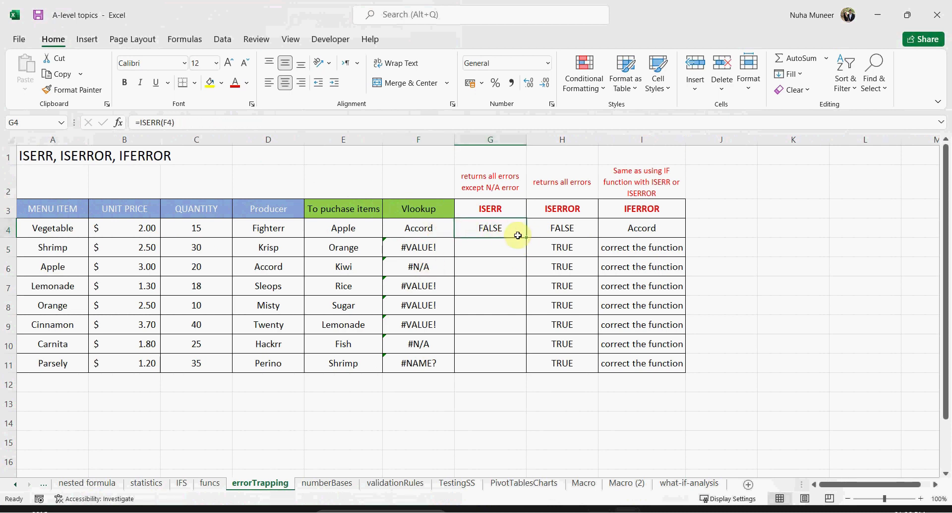
left_click_drag(526, 240, 527, 368)
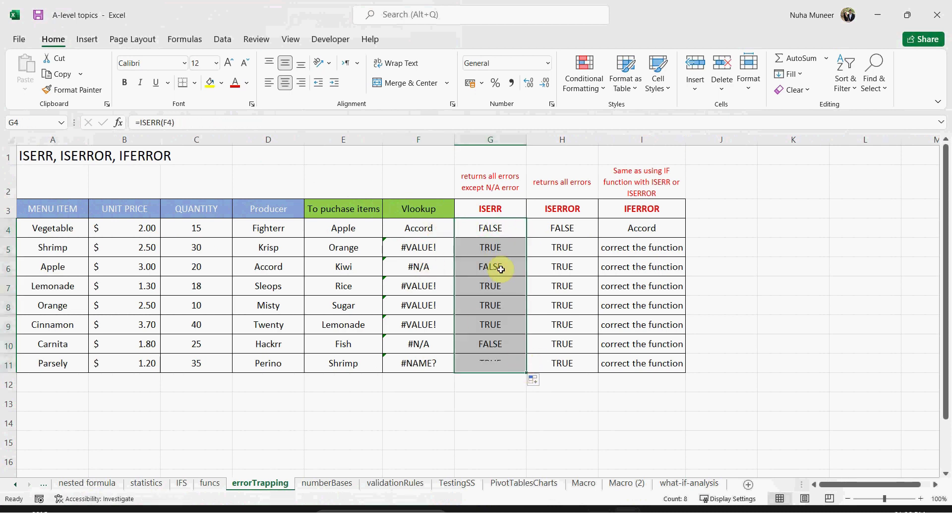
Check that ISERR gives FALSE for the #N/A rows 6 and 10 but TRUE for other errors.
left_click(496, 251)
left_click(494, 265)
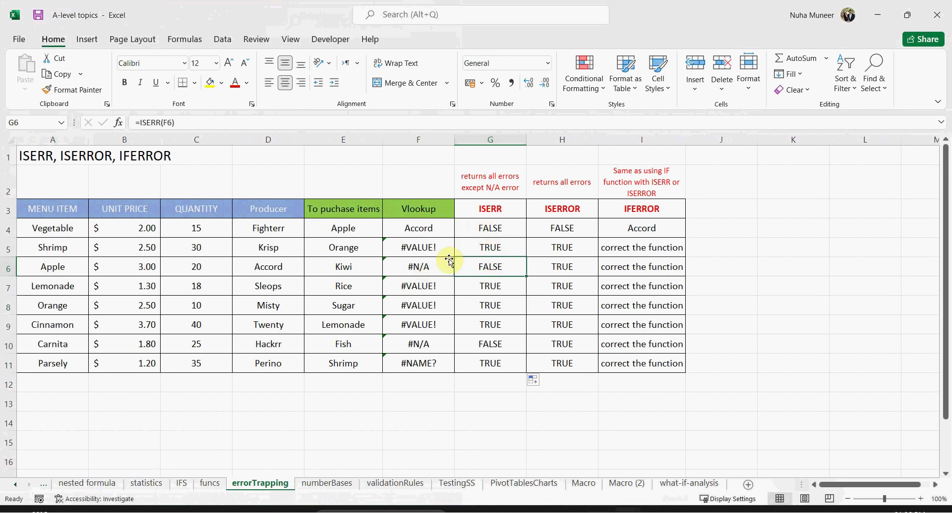
left_click(423, 268)
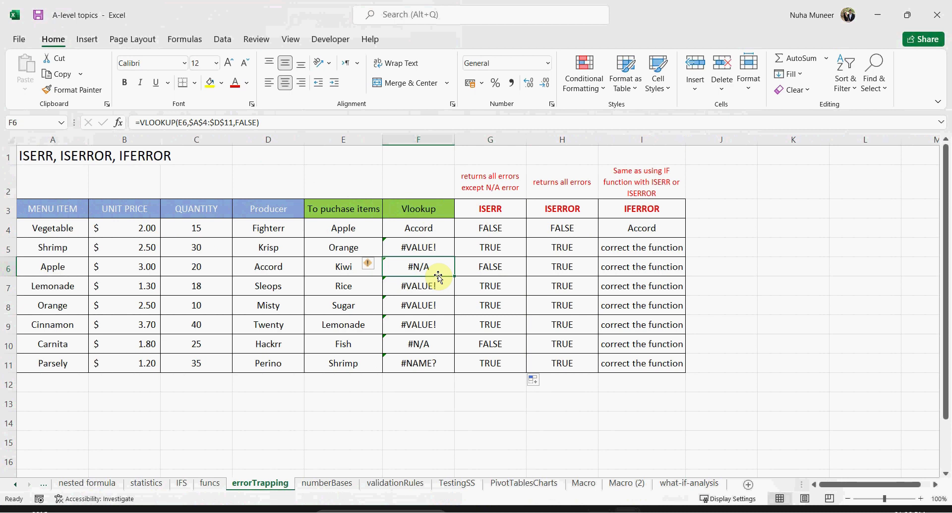
left_click(494, 270)
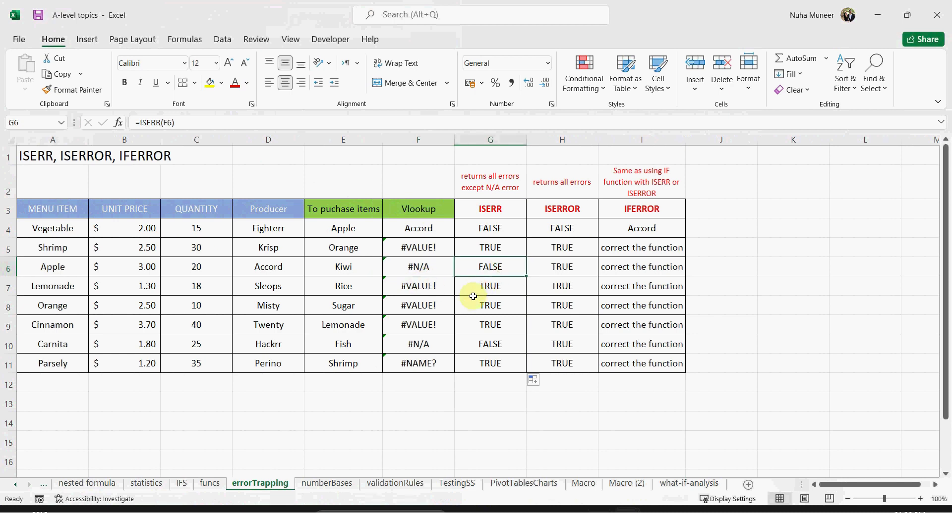
left_click(428, 269)
left_click(486, 271)
left_click_drag(484, 270, 436, 272)
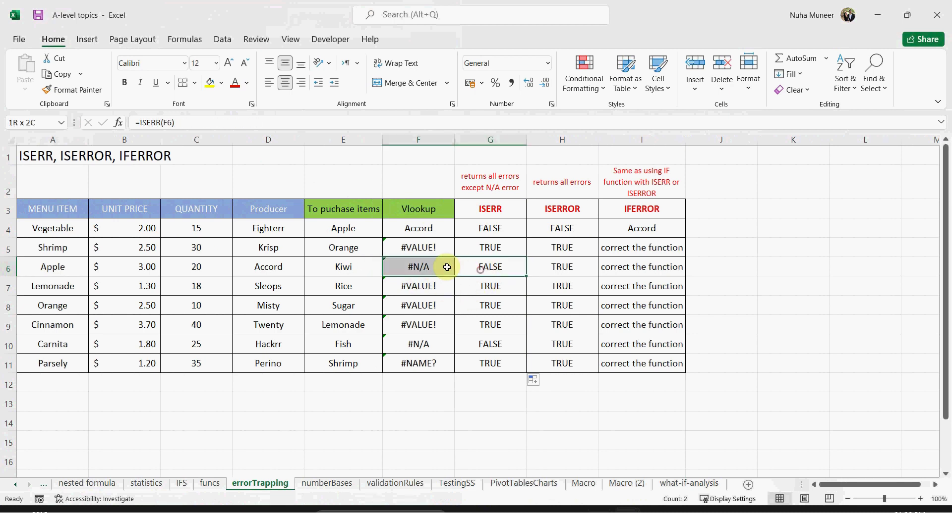
left_click_drag(471, 342, 447, 344)
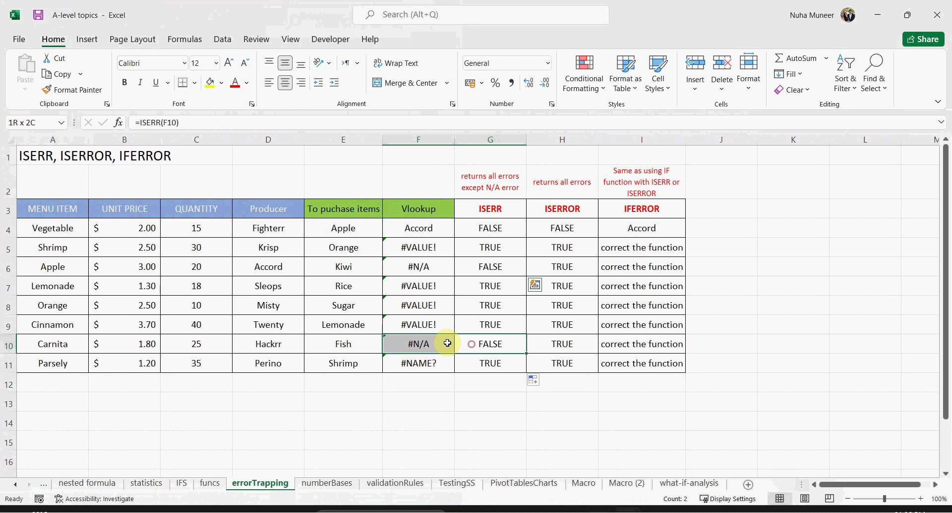
left_click(424, 362)
left_click(424, 305)
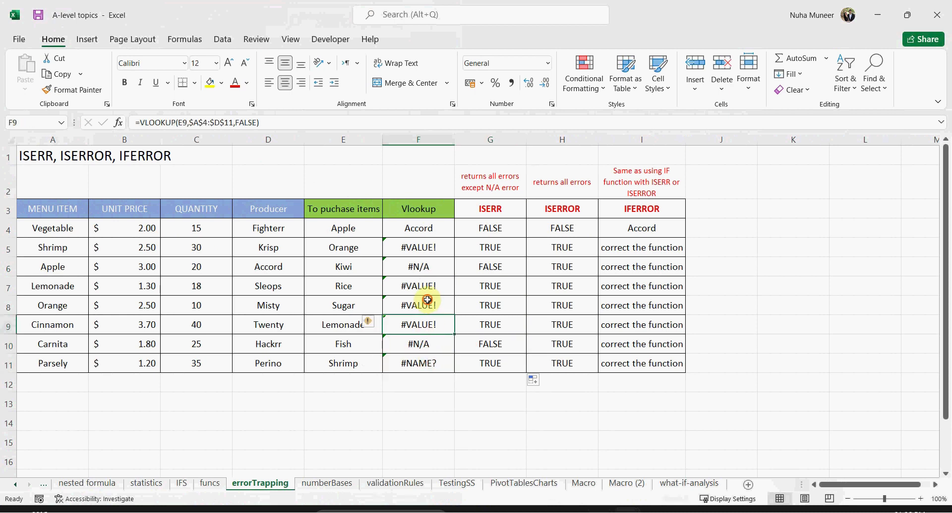
left_click(504, 249)
left_click(490, 306)
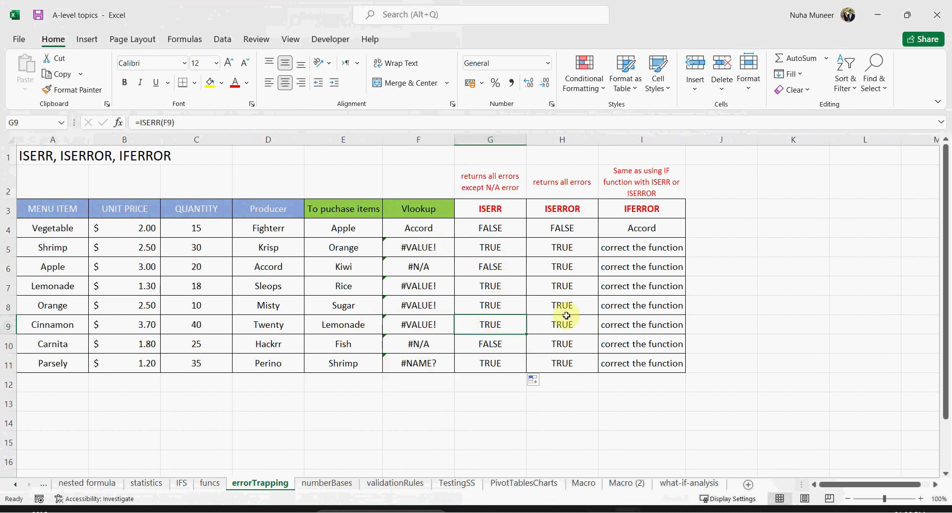
left_click(566, 210)
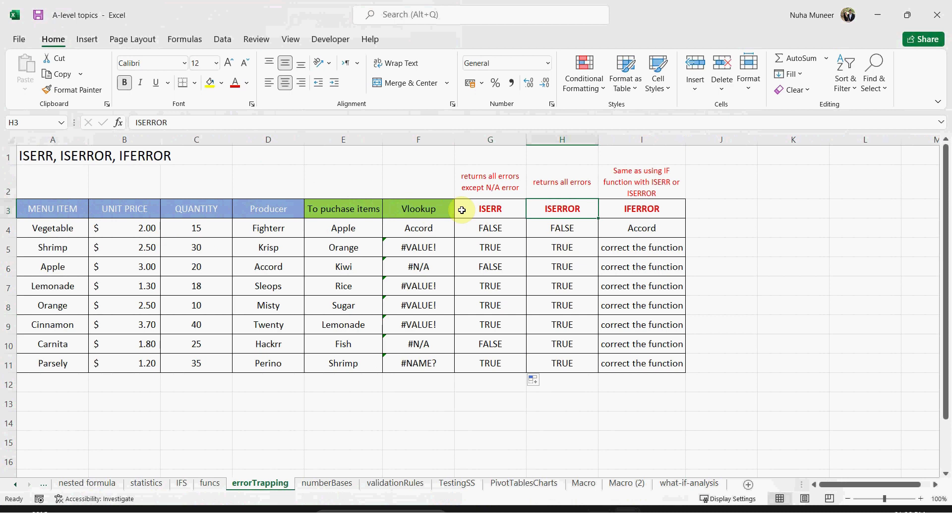
Recommit =ISERROR(F4) in H4 and fill it down the ISERROR column.
left_click(578, 229)
double_click(577, 229)
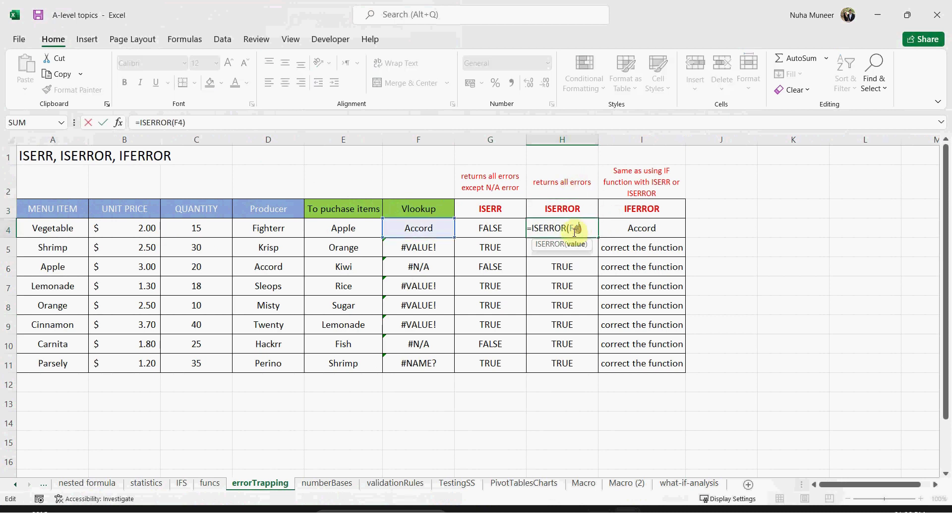
double_click(549, 228)
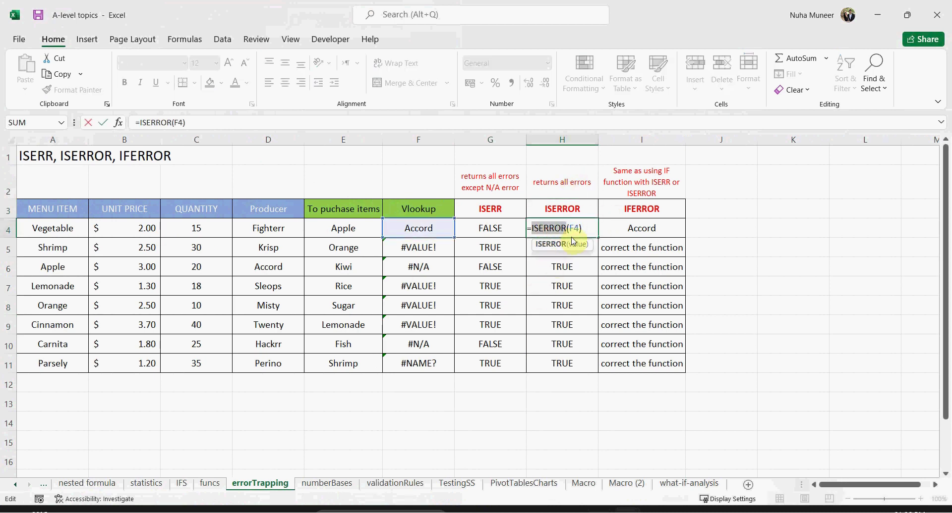
double_click(574, 228)
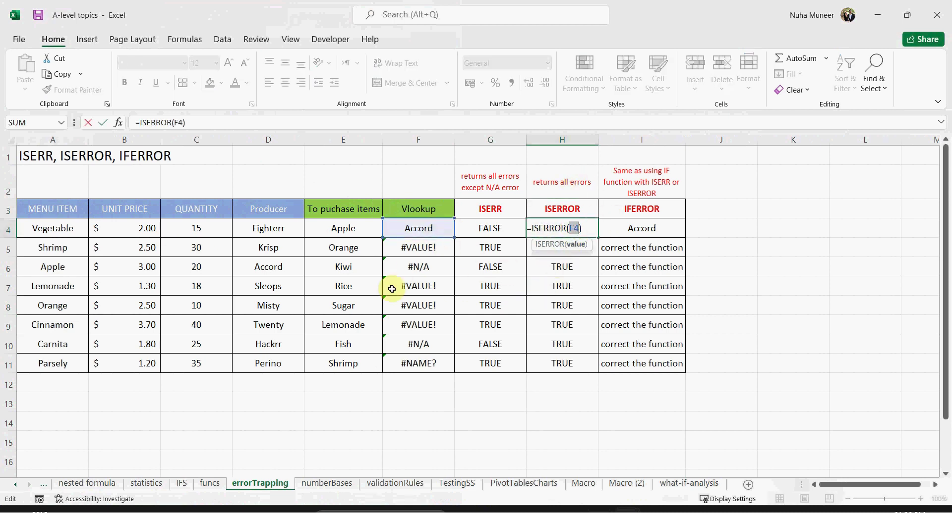
key("Return")
left_click(577, 228)
left_click_drag(597, 238, 571, 347)
left_click(451, 228)
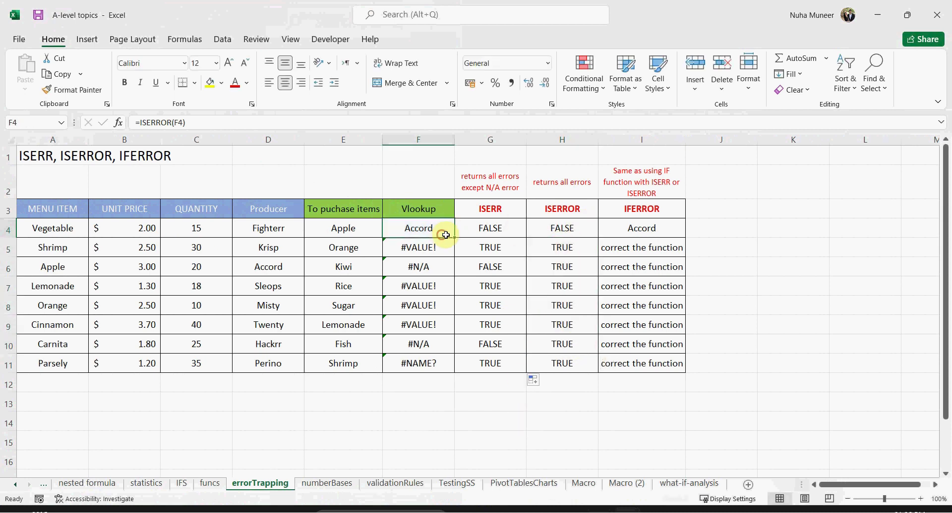
left_click(530, 232)
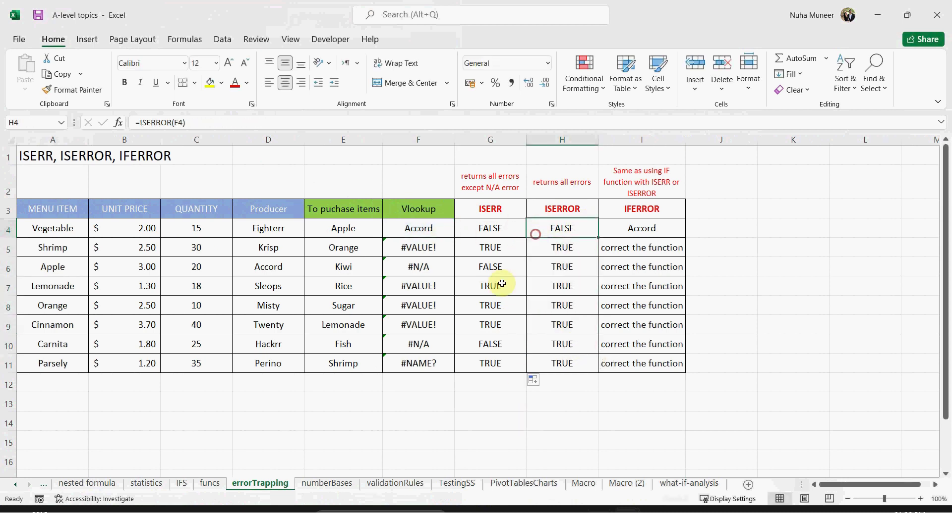
Complete I4's IFERROR formula on F4 with its fallback message, so it shows Accord.
double_click(644, 231)
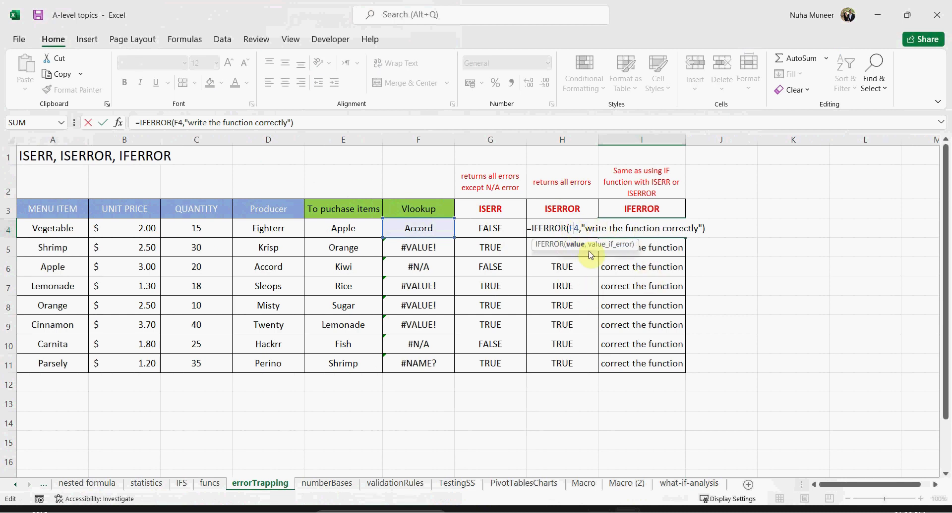
left_click_drag(587, 231, 704, 229)
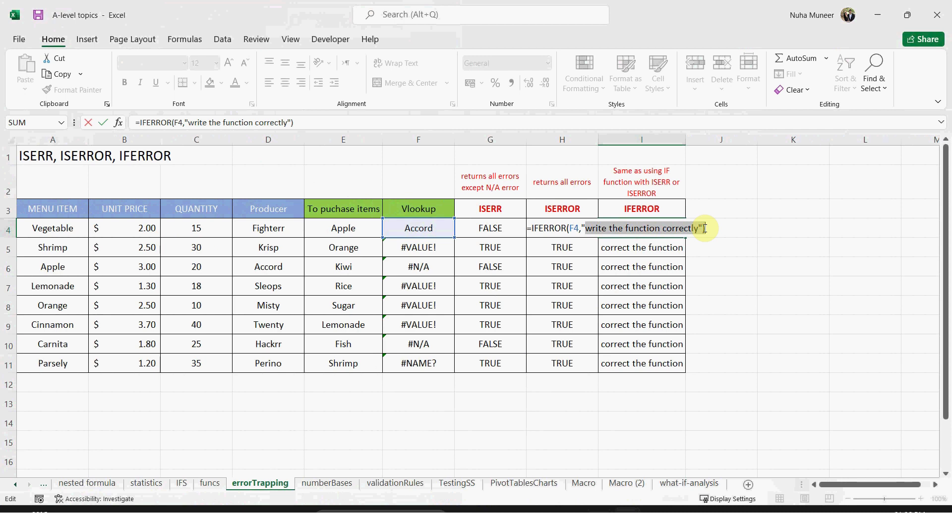
left_click(699, 228)
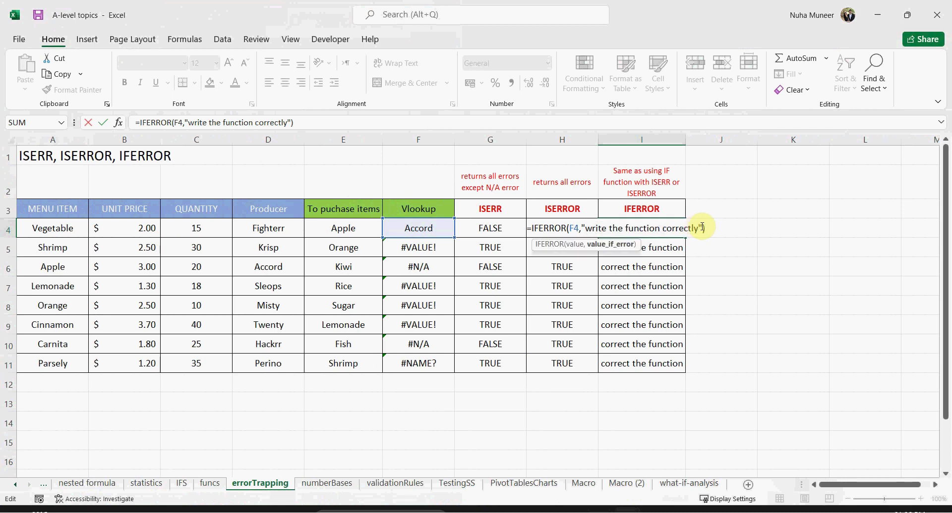
left_click_drag(702, 227, 587, 237)
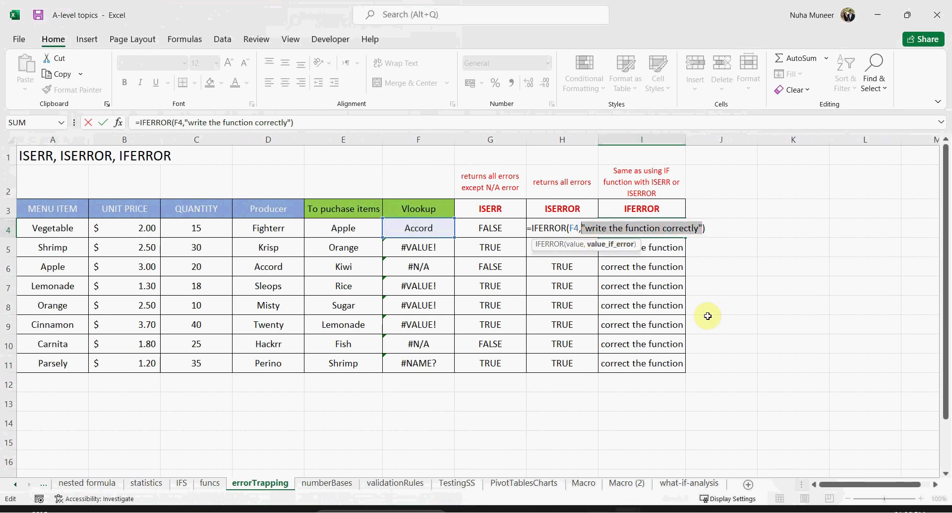
key("Return")
Inspect the IFERROR formulas in I5:I11, including I10.
left_click(649, 249)
left_click_drag(647, 276, 672, 248)
double_click(638, 348)
left_click(654, 367)
Minimize the A-level topics workbook and return to Task_8r beside the PDF.
left_click(670, 406)
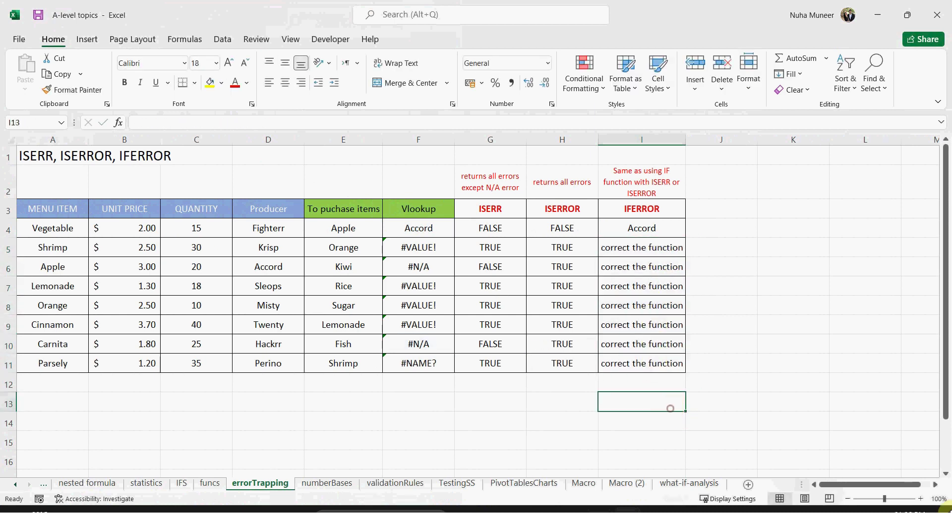
left_click(887, 7)
left_click(603, 245)
left_click(152, 272)
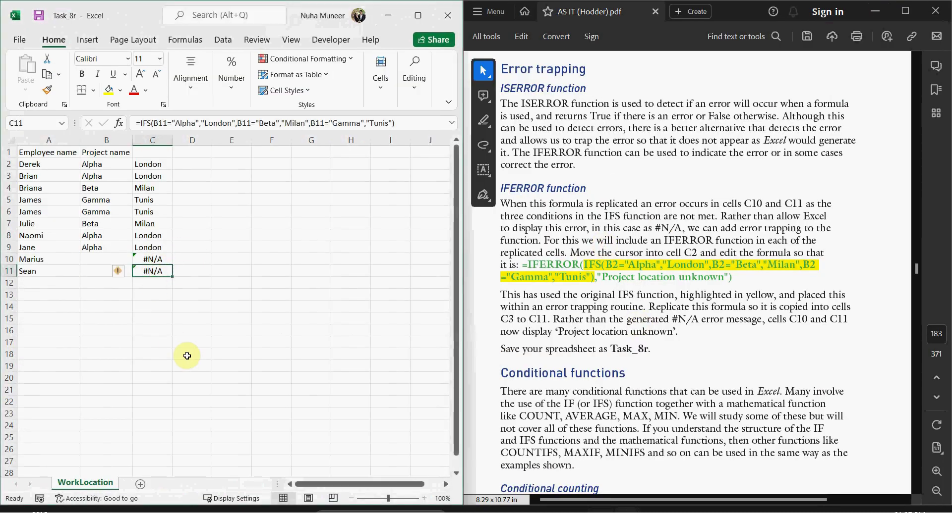
Restore the A-level topics workbook, review columns G–I, then minimize it again.
mouse_move(612, 496)
left_click(650, 474)
left_click_drag(548, 214, 565, 305)
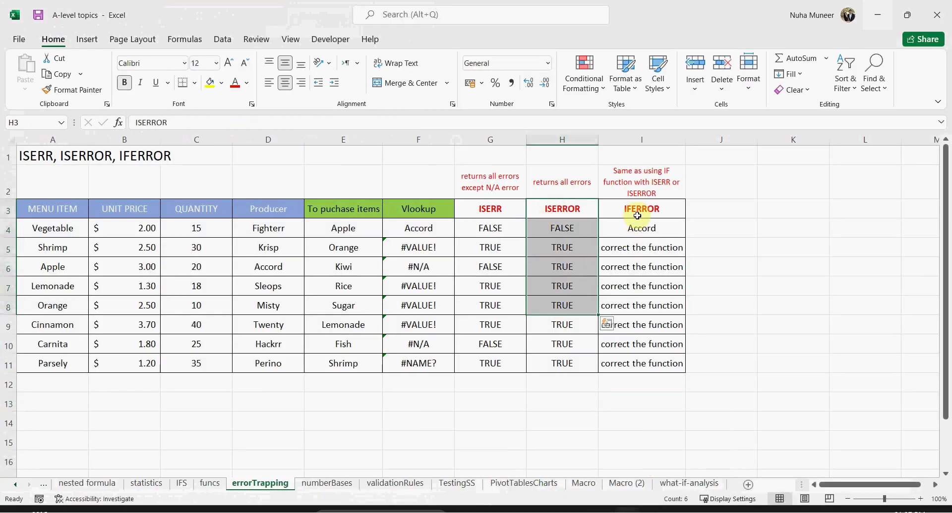
left_click_drag(637, 212, 638, 251)
left_click(490, 209)
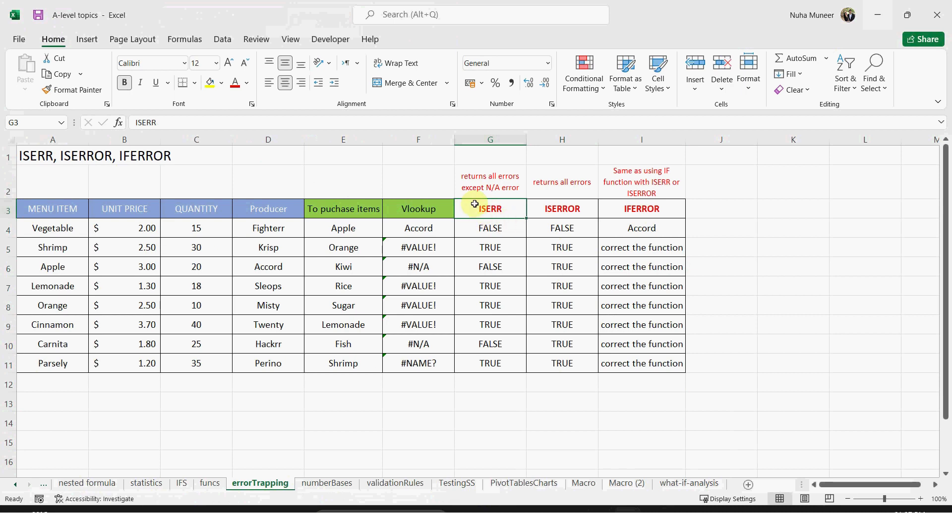
left_click(487, 190)
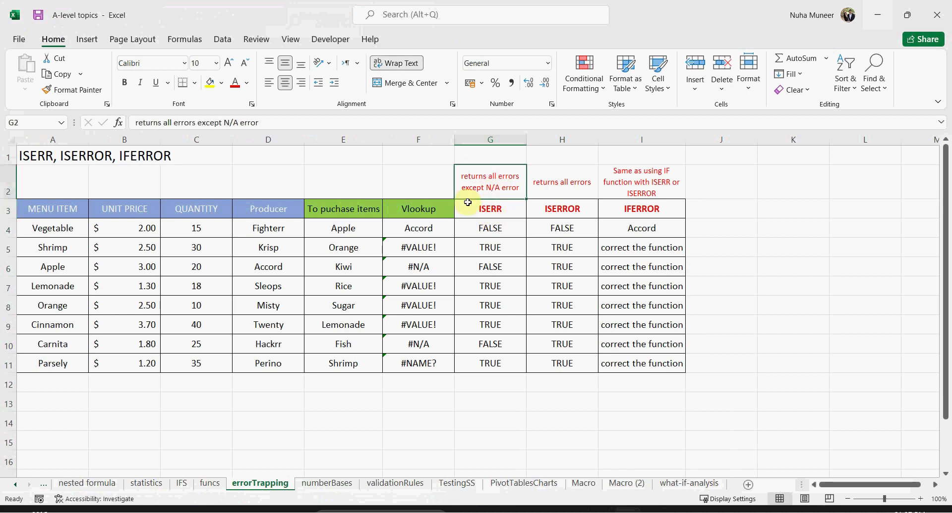
left_click(879, 15)
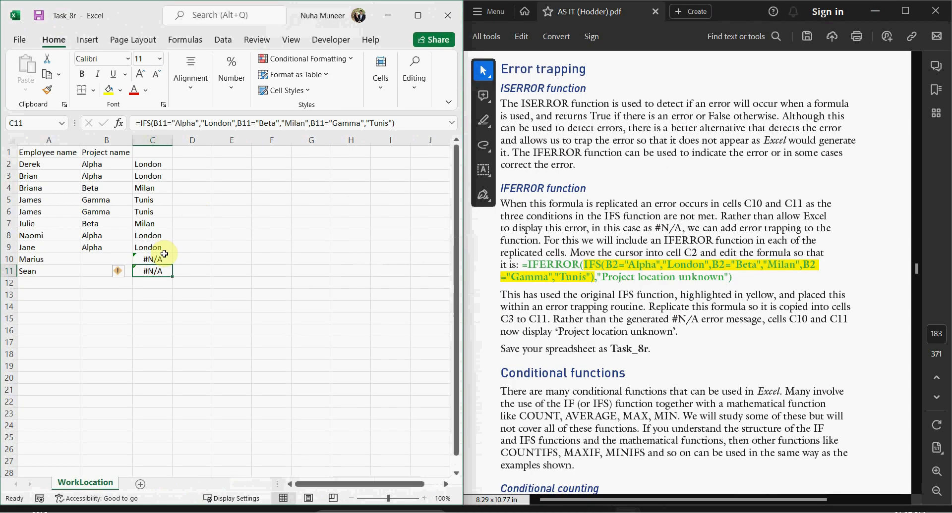
Edit C2 to =IFERROR(IFS(...),"Project location unknow"), keeping London as its result.
double_click(159, 260)
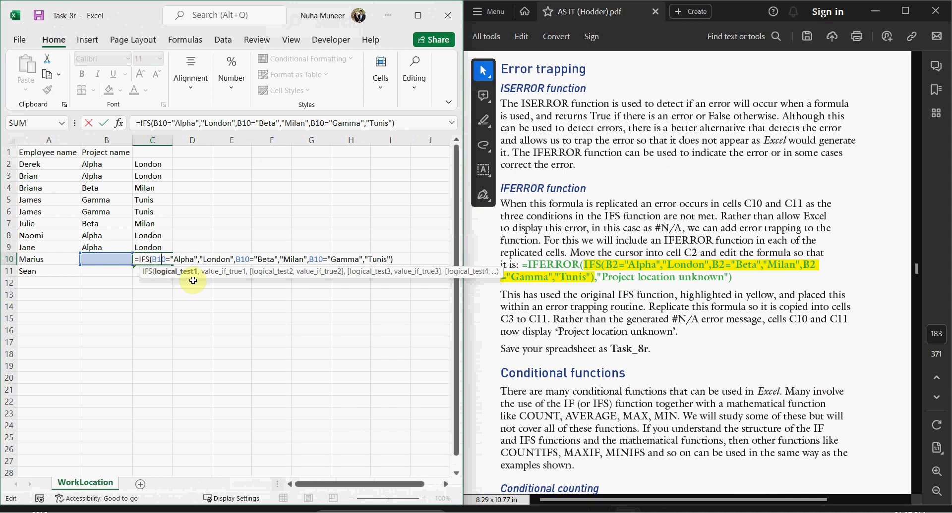
key("Escape")
double_click(142, 161)
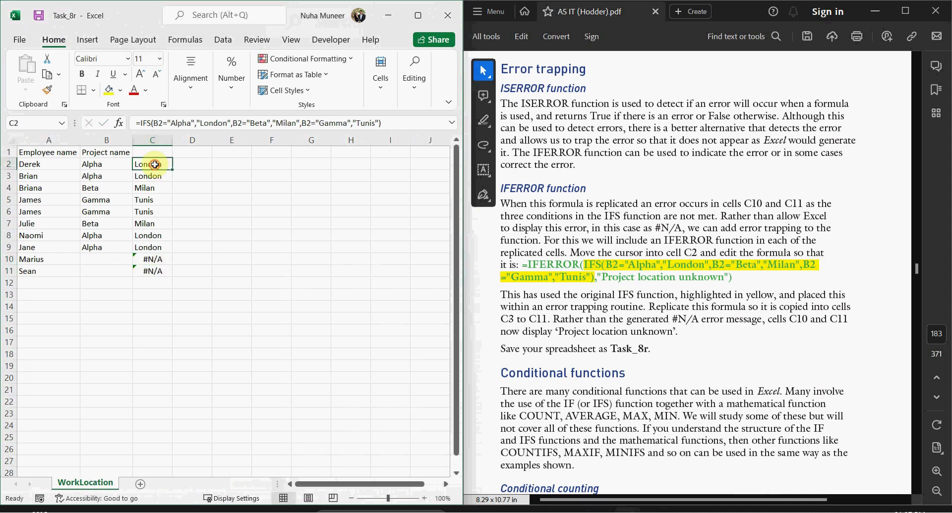
left_click(141, 163)
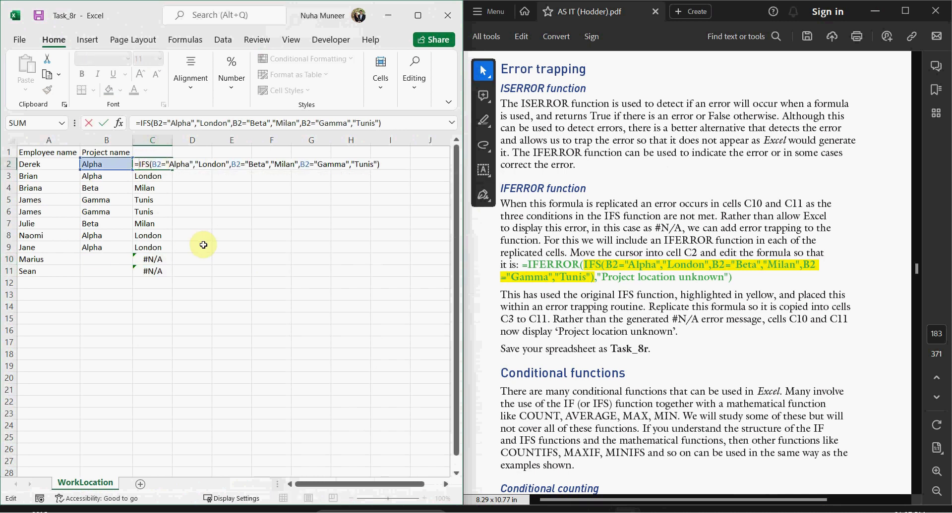
type("IF")
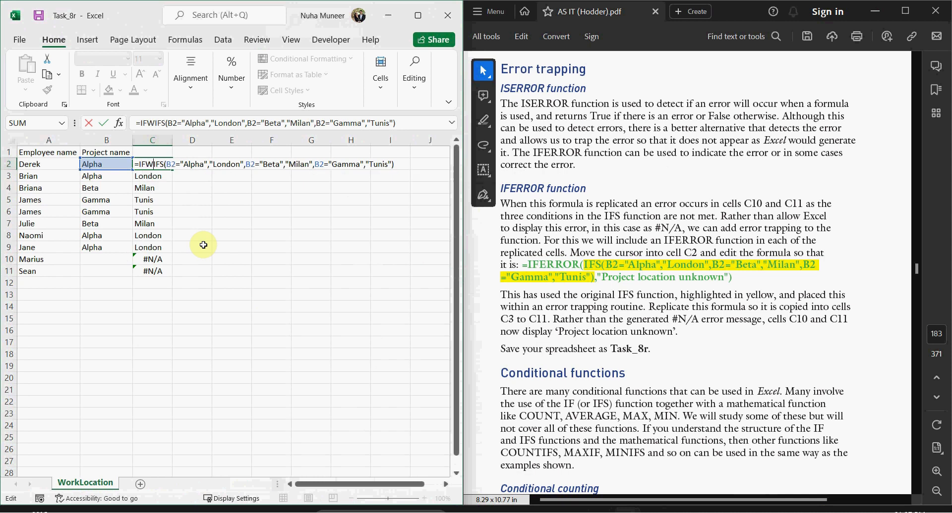
type("ERRO")
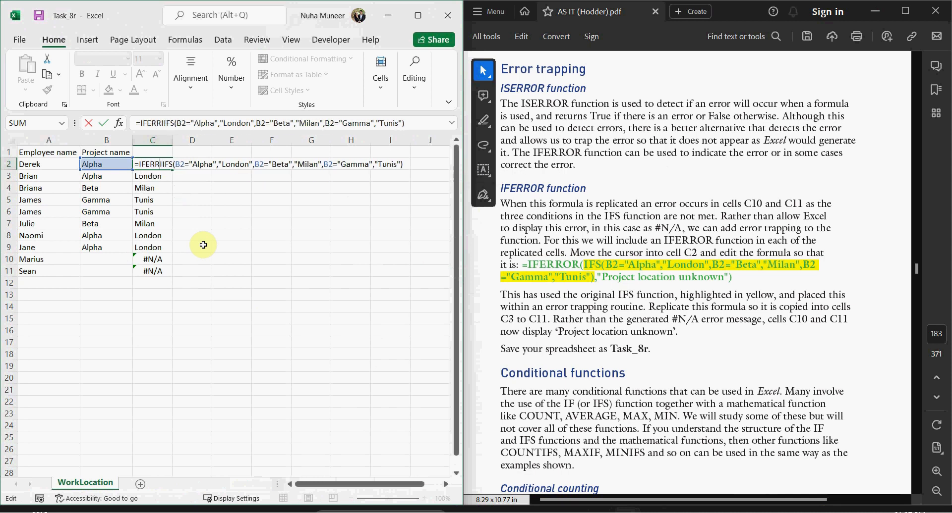
type("R(")
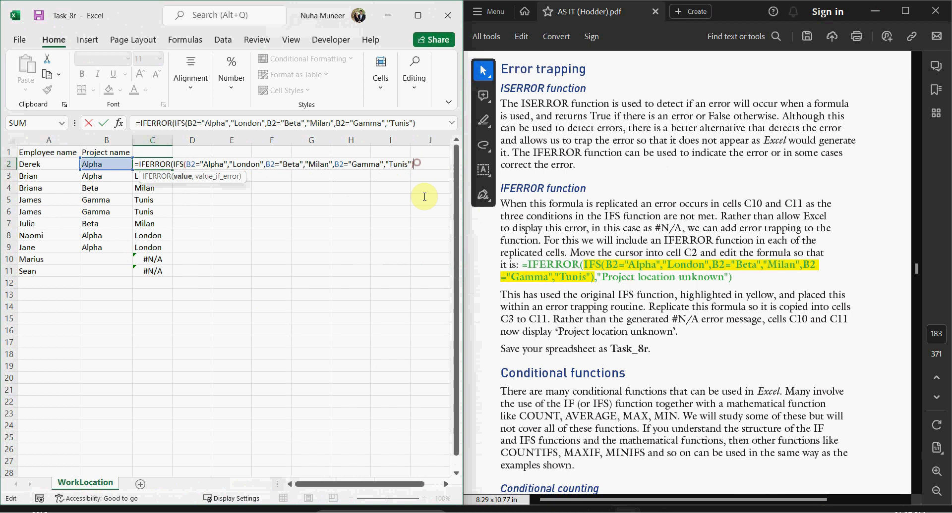
type(",")
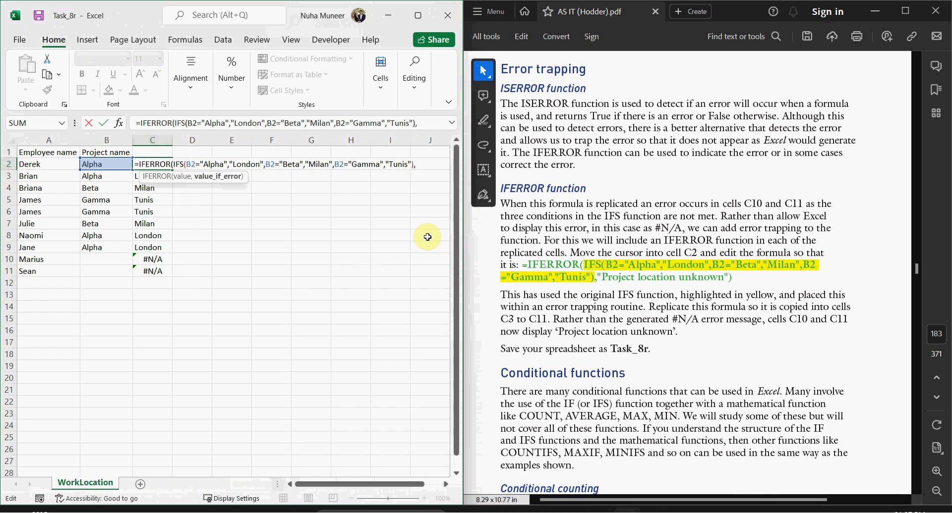
type("\"PRoject")
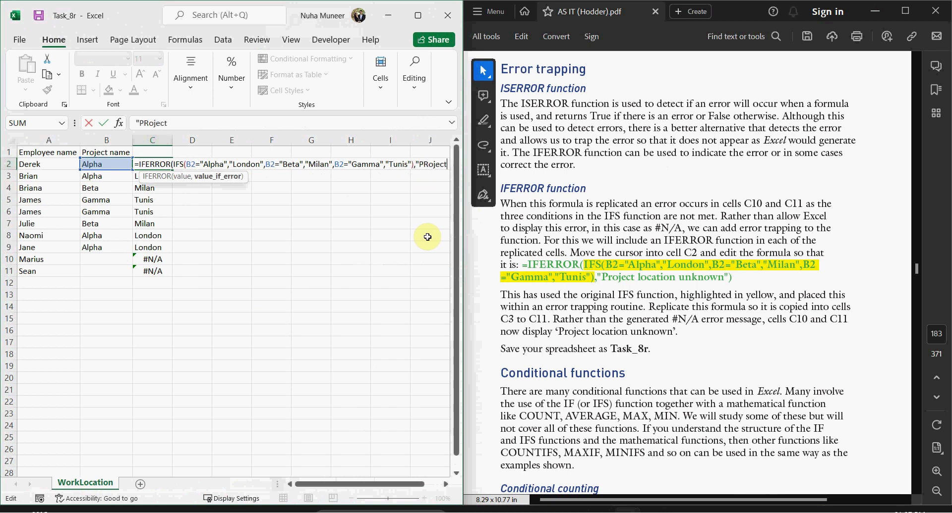
key("BackSpace")
key("BackSpace")
key("BackSpace")
key("BackSpace")
key("BackSpace")
key("BackSpace")
type("rojetc")
key("BackSpace")
key("BackSpace")
type("ct locaition")
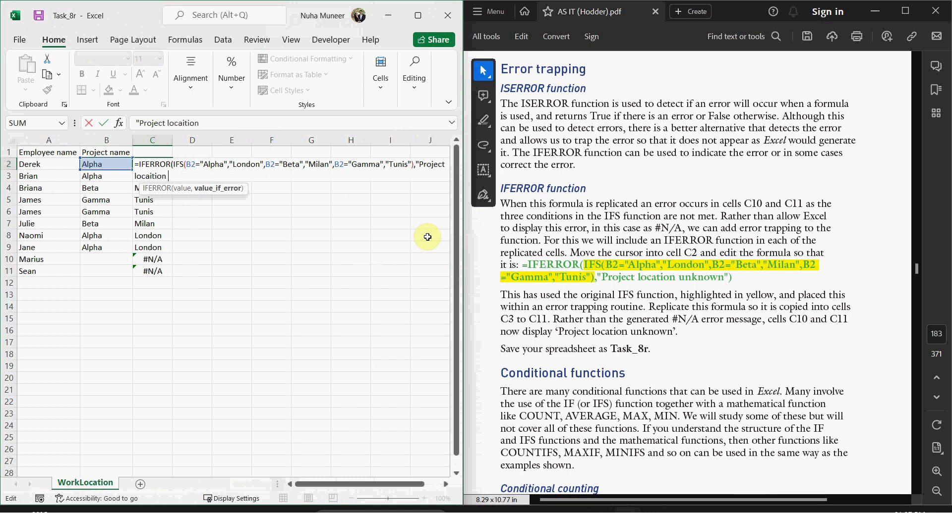
key("BackSpace")
key("BackSpace")
key("BackSpace")
type("ion unknow")
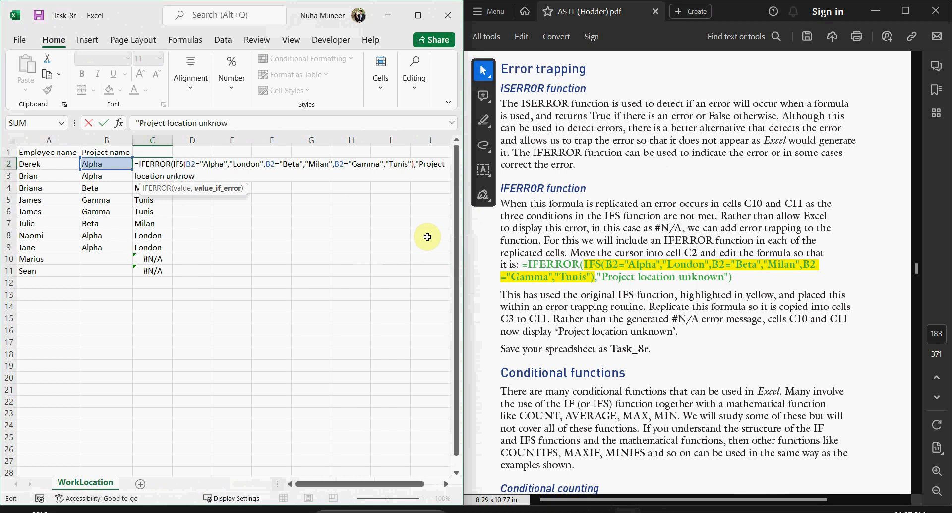
type("\")")
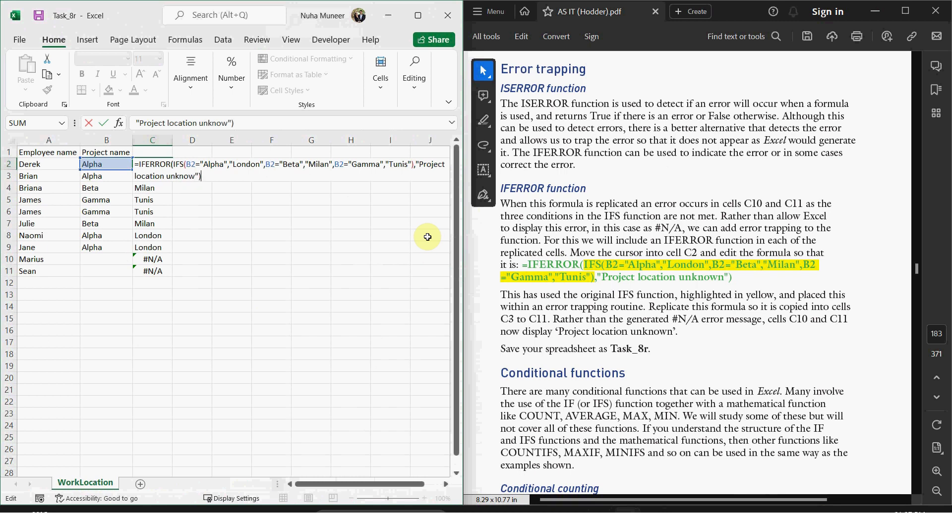
key("Return")
Fill C2's IFERROR formula down to C11 so C10 and C11 show the fallback text.
left_click(164, 168)
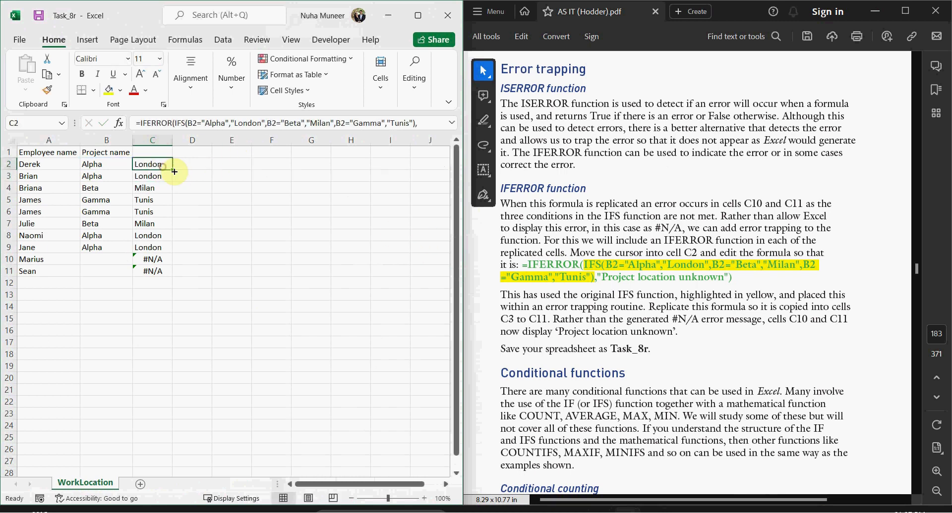
double_click(174, 171)
left_click(159, 319)
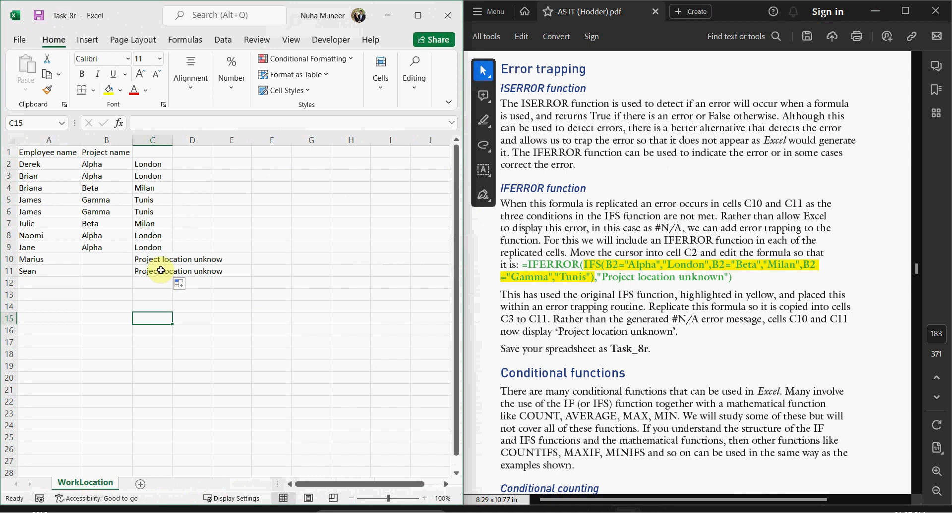
AutoFit column C's width and check the Task_8r file name in the instructions.
left_click_drag(160, 262, 170, 286)
key("alt+h")
key("o")
key("i")
left_click(241, 342)
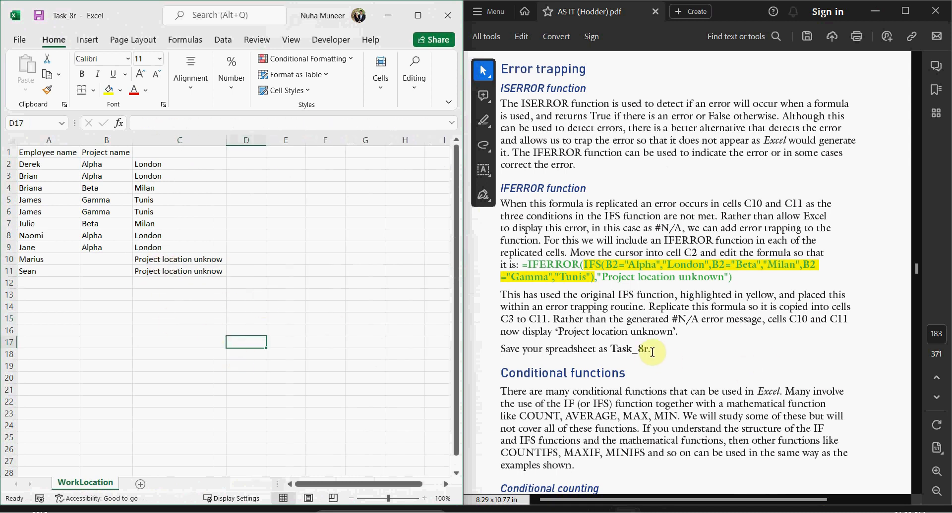
scroll(659, 354, "up", 10)
left_click_drag(667, 413, 627, 413)
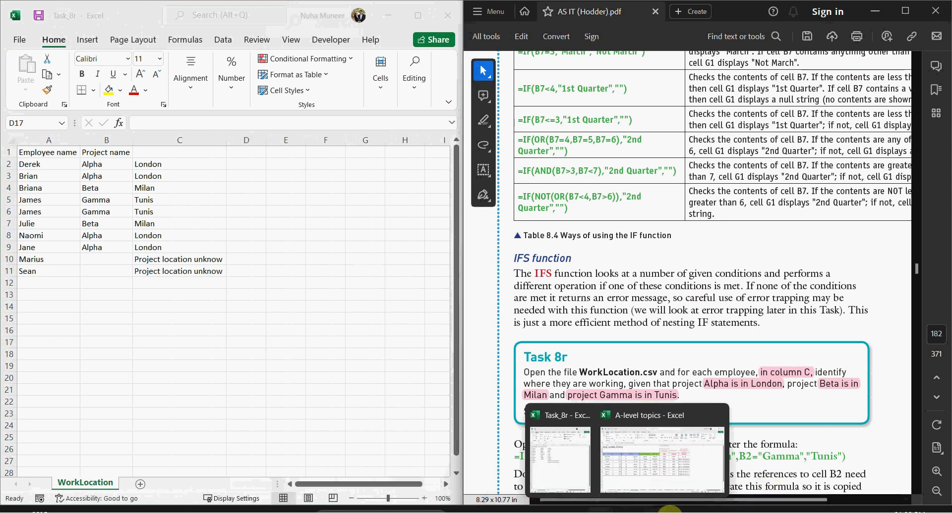